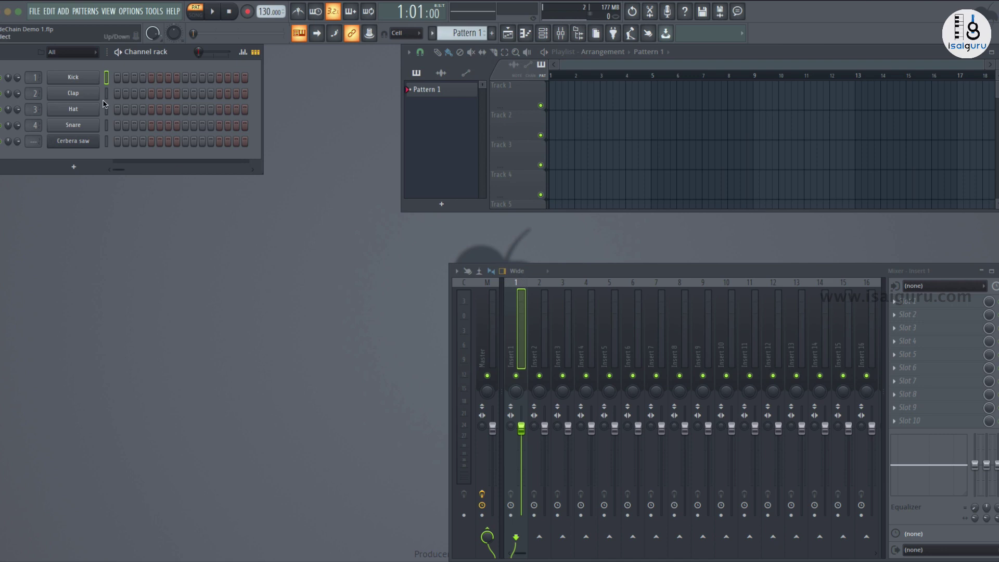
Step: Fill the Kick channel with a hit every 4 steps in Pattern 1 and play the pattern back
left_click(81, 79)
left_click(78, 77)
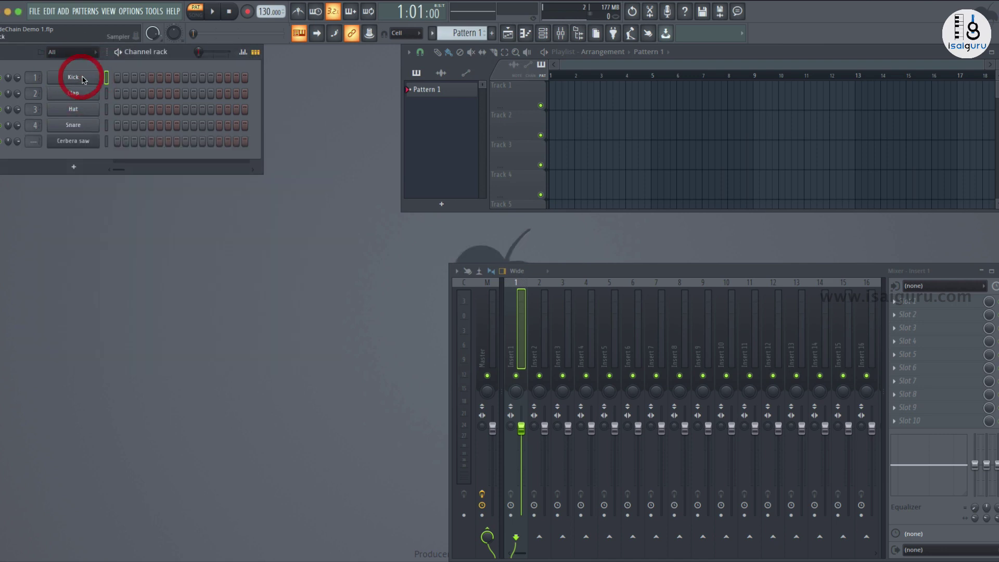
right_click(83, 77)
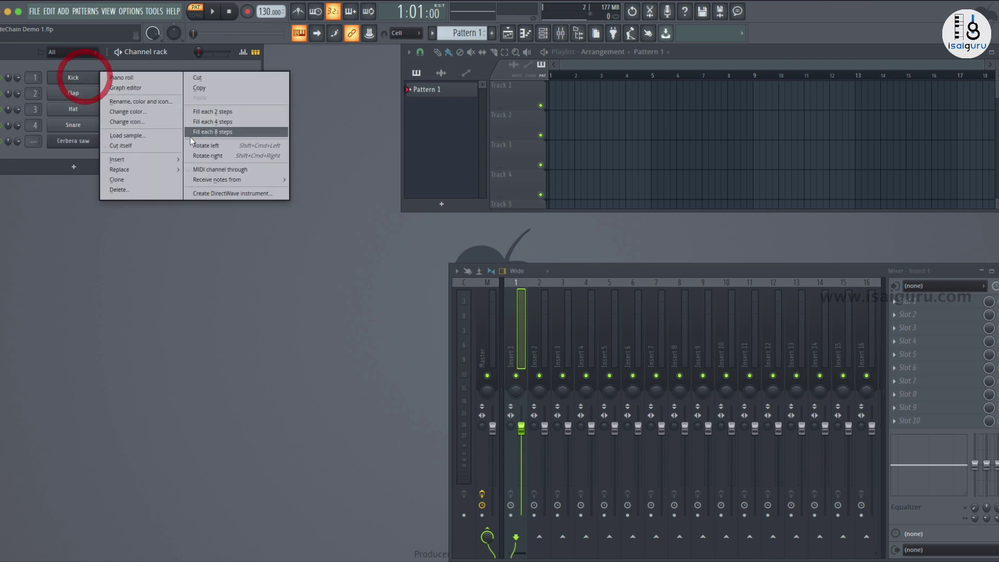
left_click(226, 123)
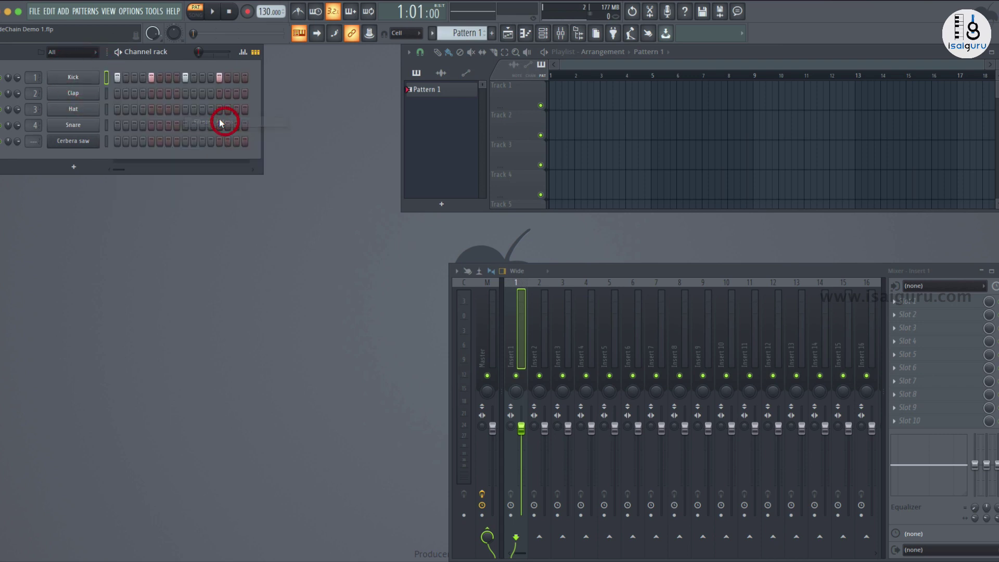
left_click(214, 13)
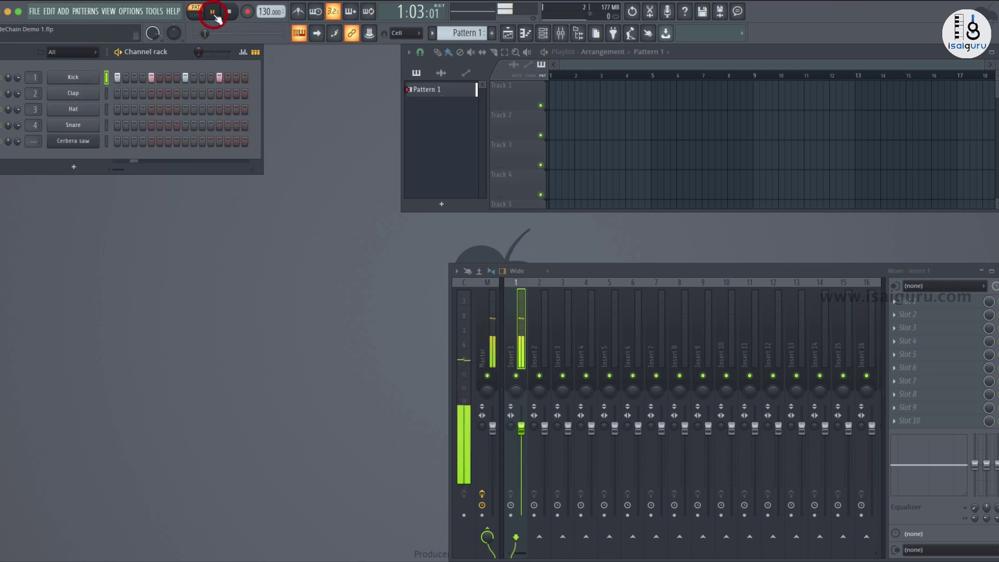
left_click(227, 13)
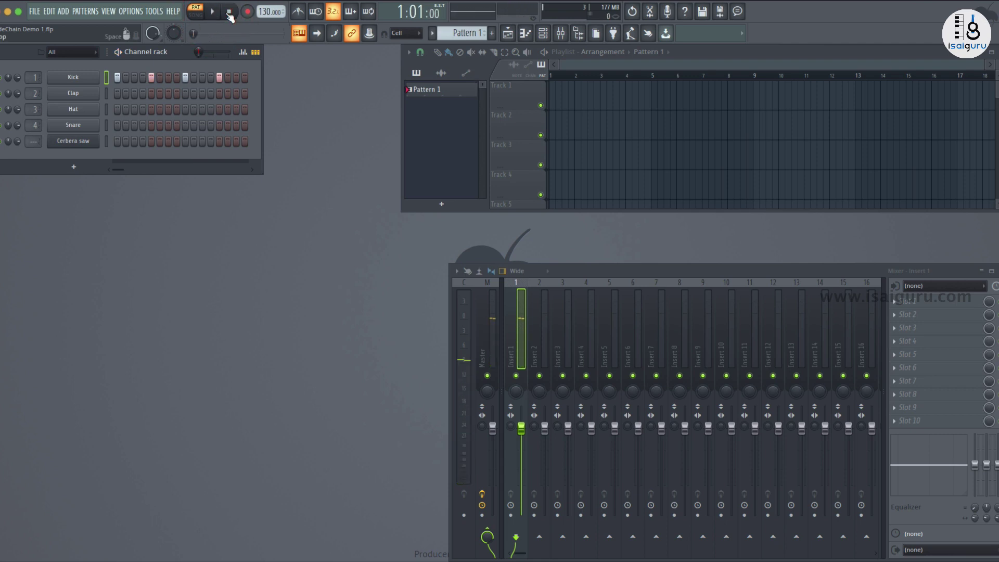
Step: Open the Cerbera saw synth, look over its preset list, and close the synth
left_click(72, 146)
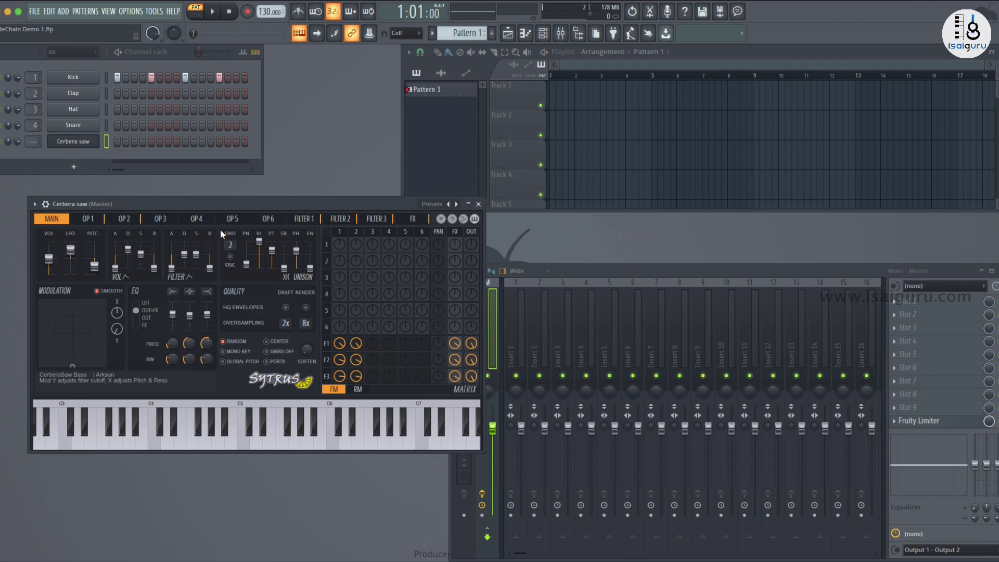
left_click(35, 204)
mouse_move(82, 237)
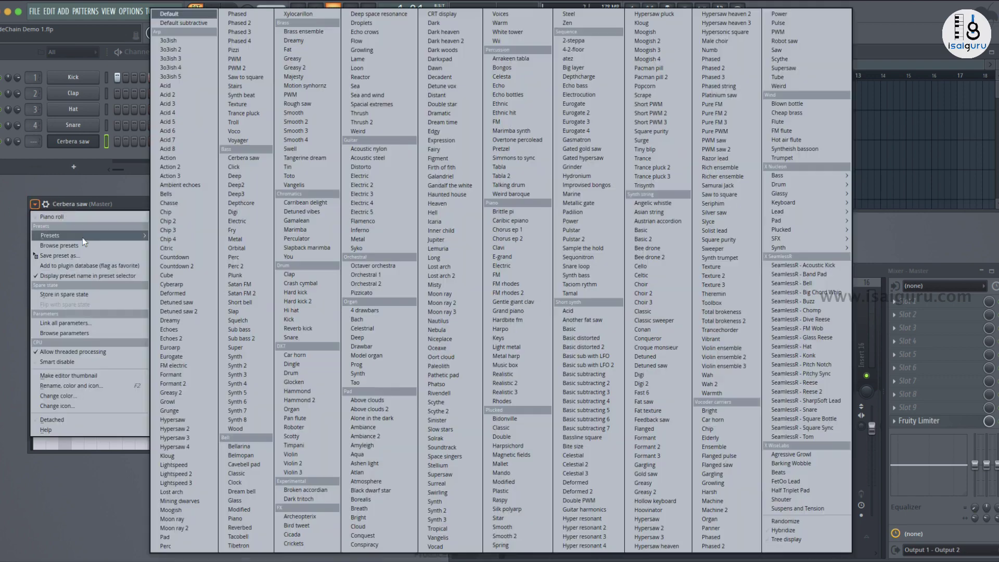
left_click(123, 204)
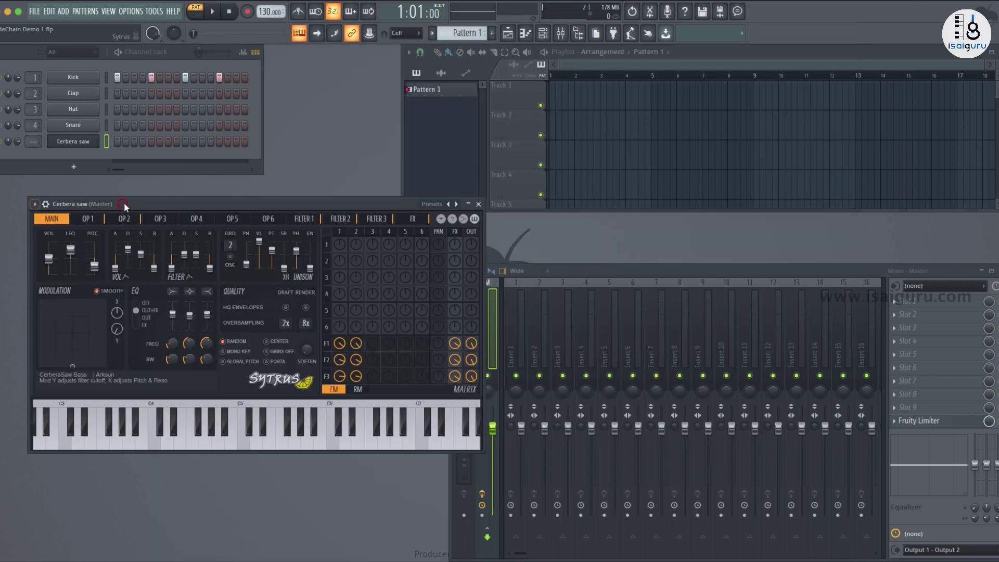
left_click(478, 204)
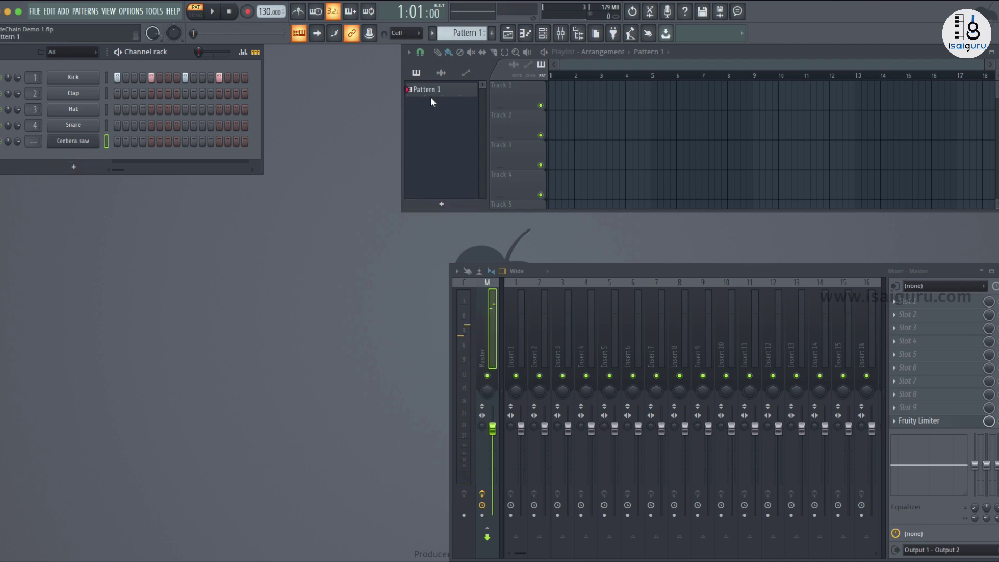
Step: Switch to the empty Pattern 3 and open the piano roll for the Cerbera saw channel
scroll(462, 37, "down", 2)
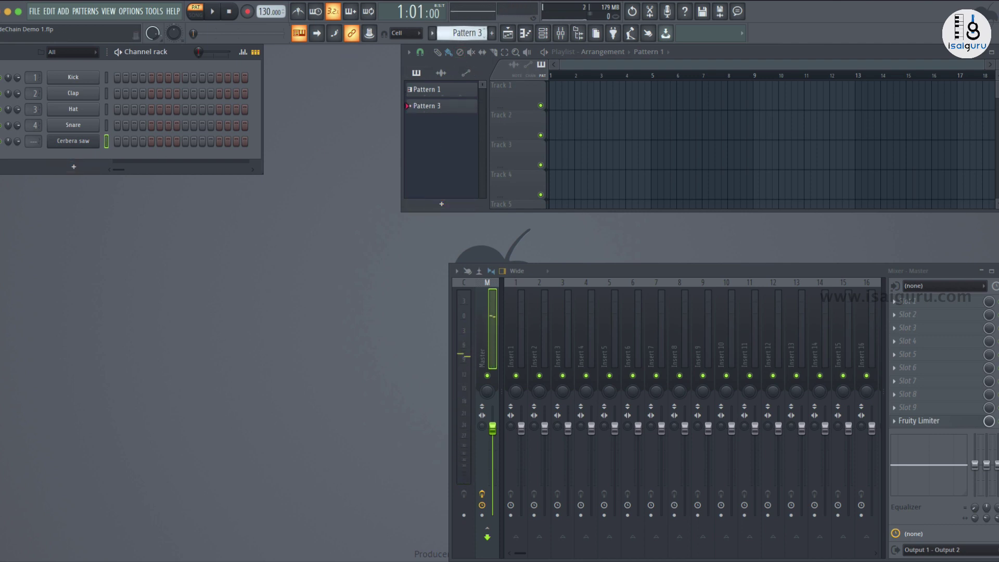
right_click(69, 142)
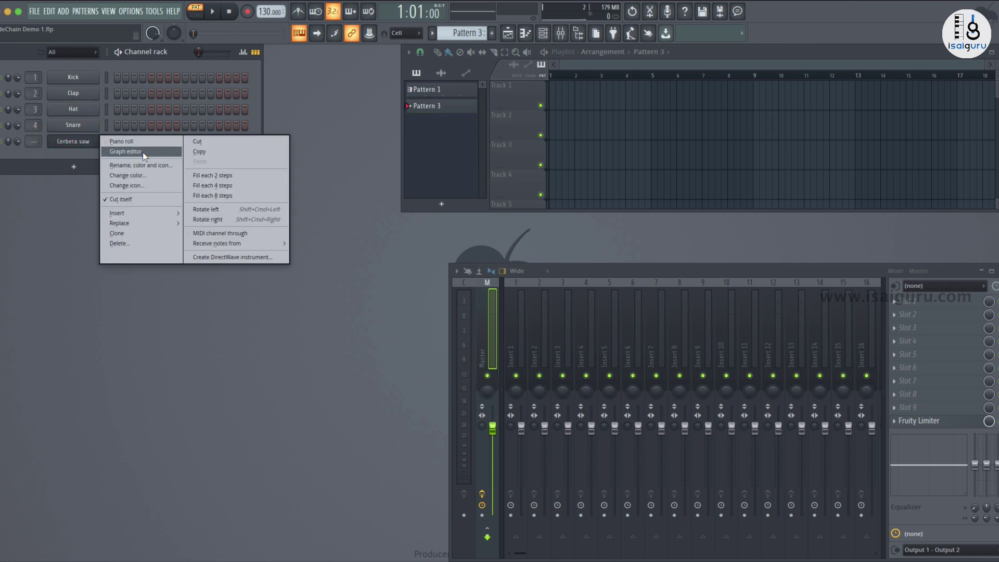
left_click(123, 140)
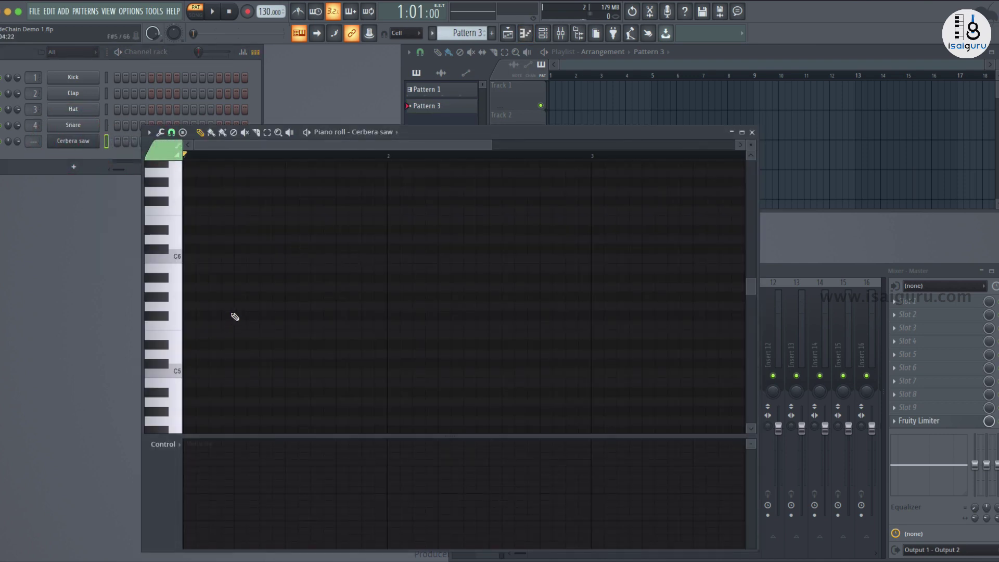
Step: Draw four one-beat notes in bar 1 of the Cerbera saw piano roll: C4, C4, A3, A3
scroll(232, 351, "down", 8)
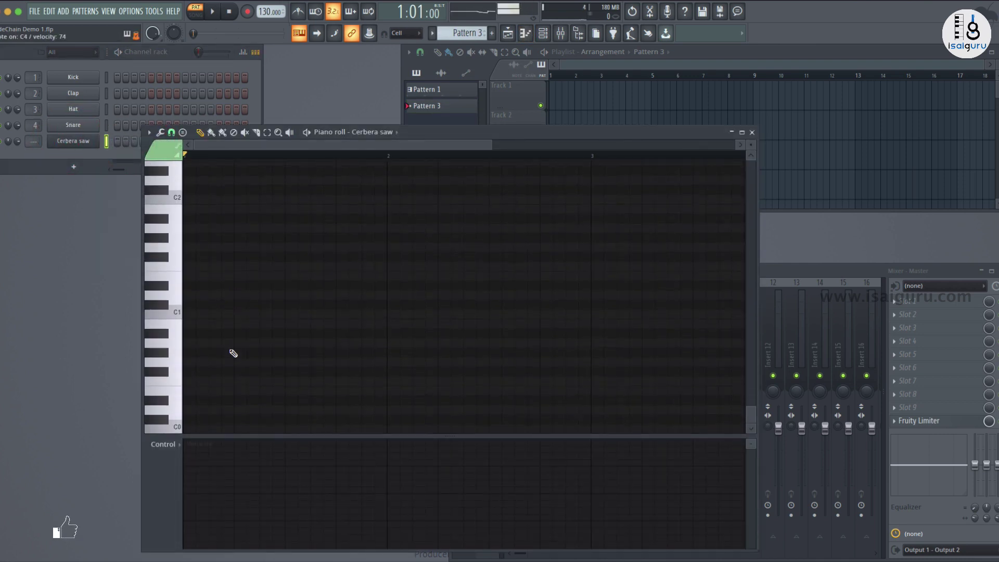
scroll(233, 353, "up", 8)
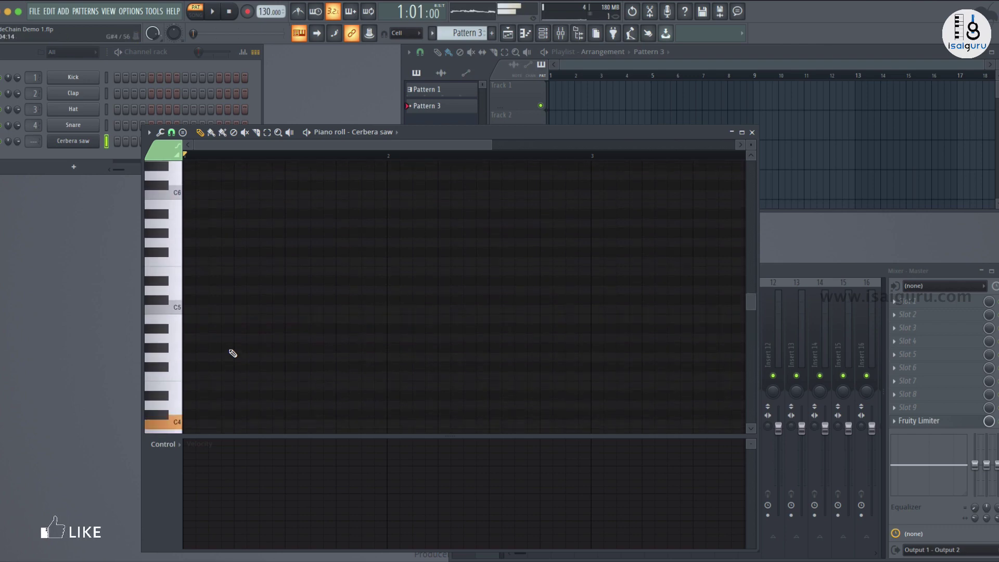
scroll(233, 353, "down", 4)
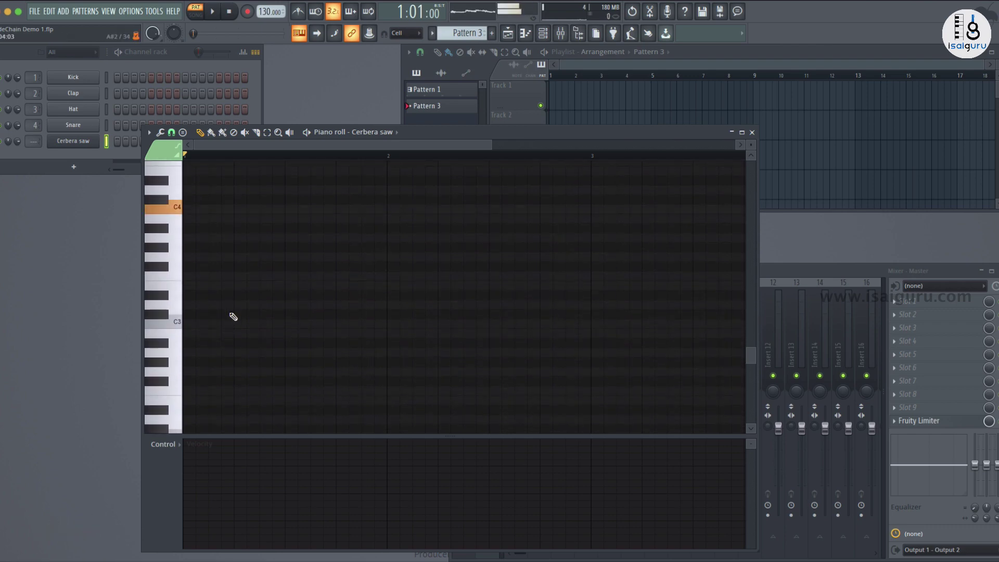
left_click_drag(186, 208, 229, 212)
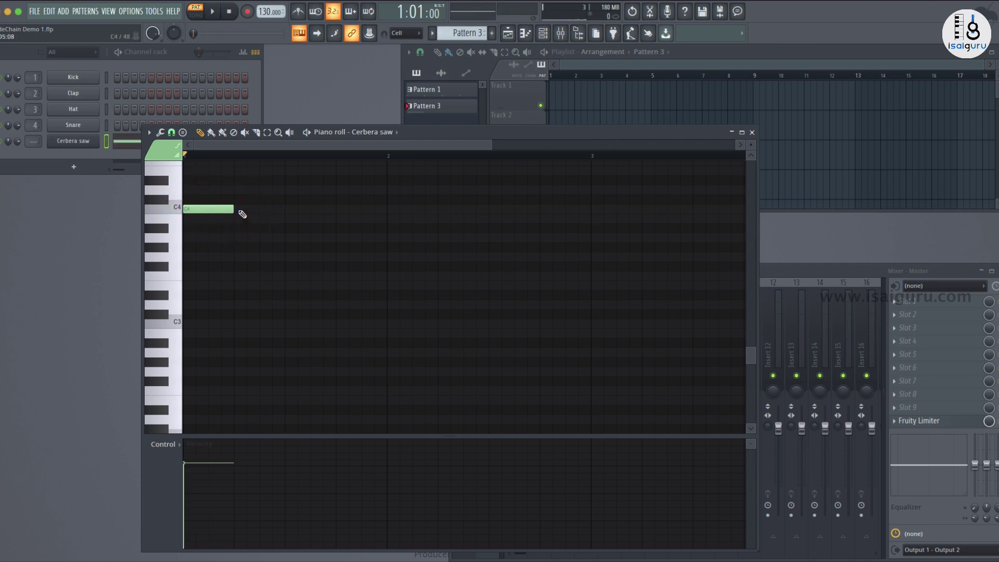
left_click(238, 209)
left_click(290, 238)
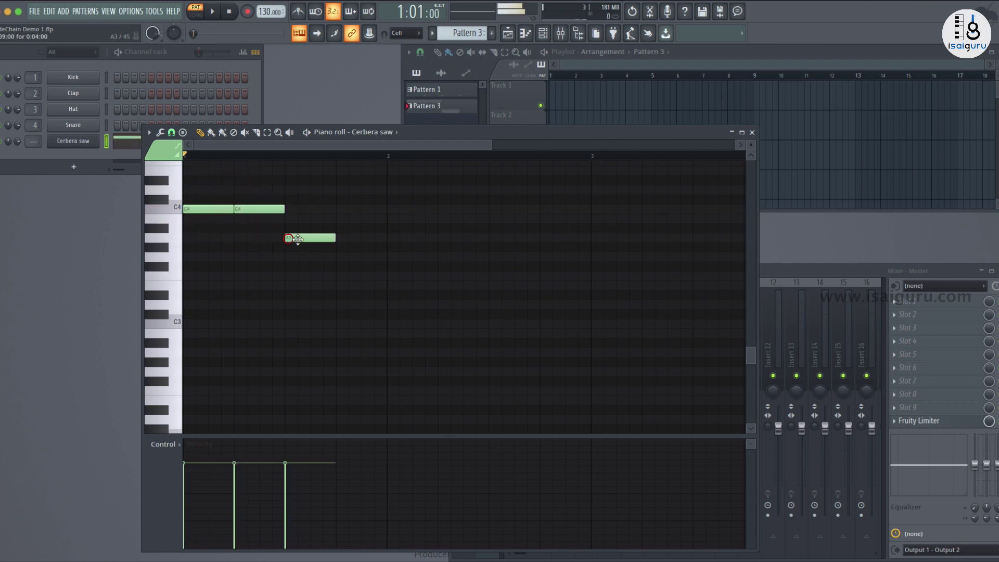
left_click(341, 238)
Step: Add four one-beat notes in bar 2 of the Cerbera saw piano roll: D4, D4, B3, B3
left_click(397, 190)
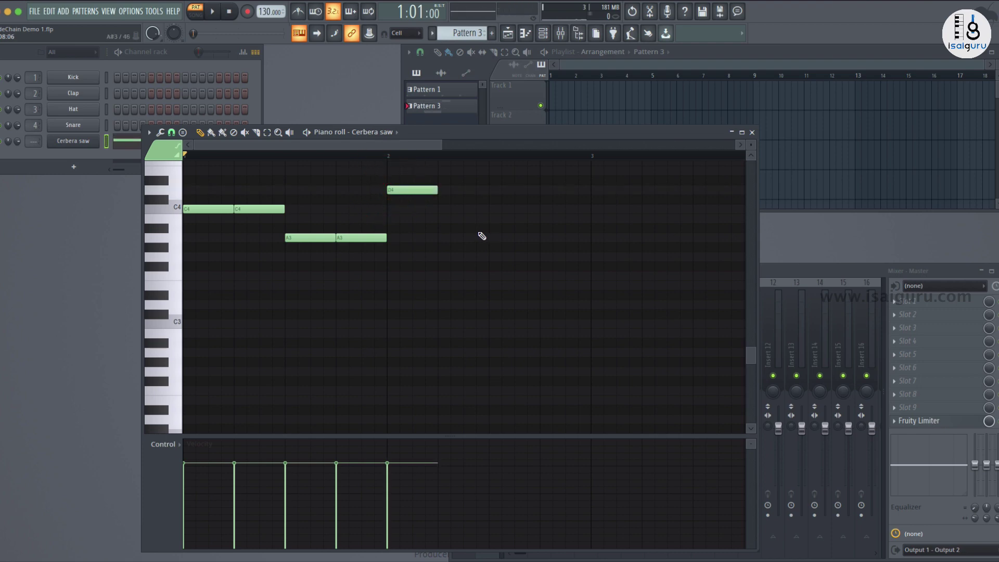
left_click(445, 190)
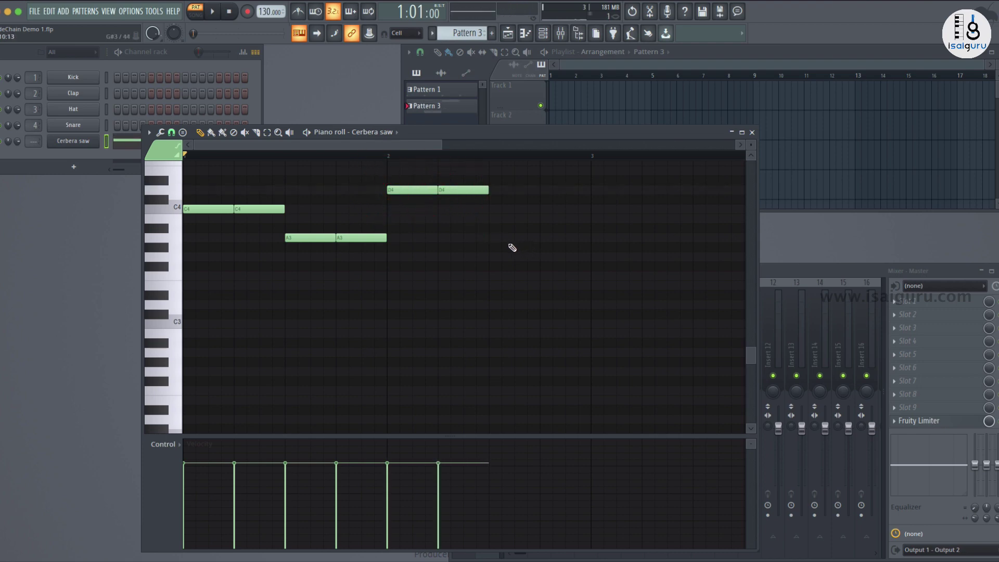
left_click(493, 219)
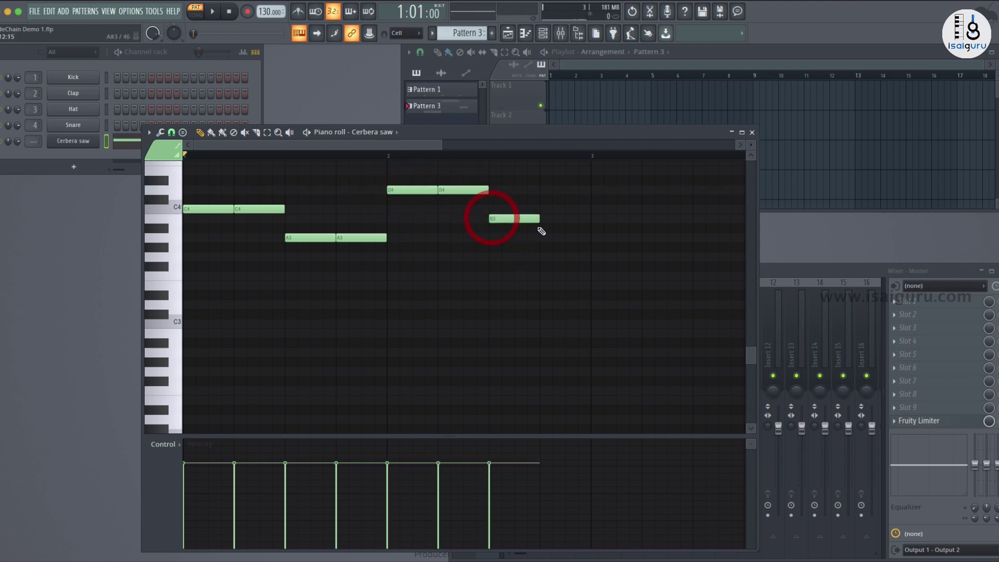
left_click(543, 218)
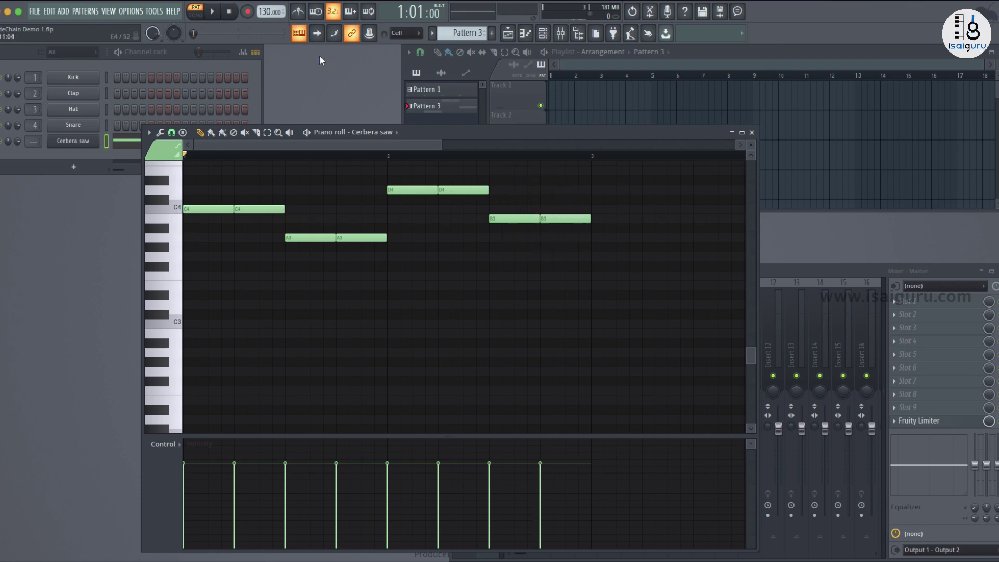
Step: Play back the Cerbera saw melody, stop it, and close the piano roll
left_click(214, 11)
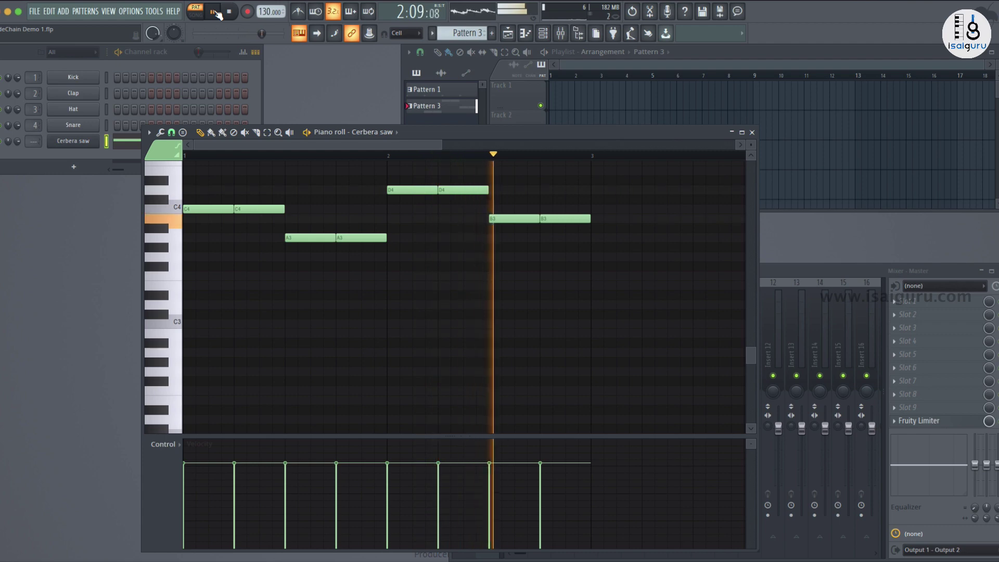
left_click(229, 11)
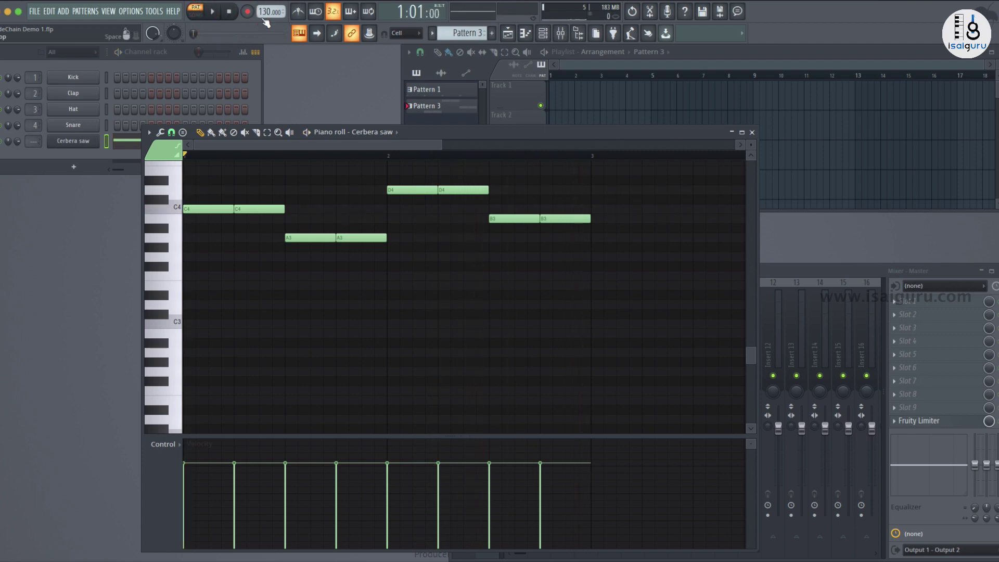
left_click(751, 133)
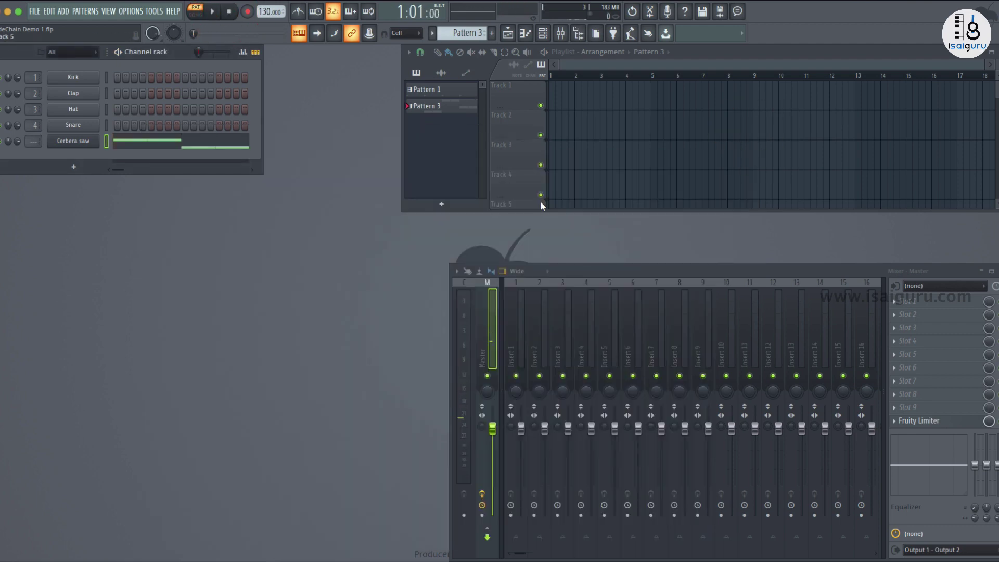
Step: Paint Pattern 1 across bars 1 to 8 on Track 1 and Pattern 3 across the same bars on Track 2
left_click(442, 92)
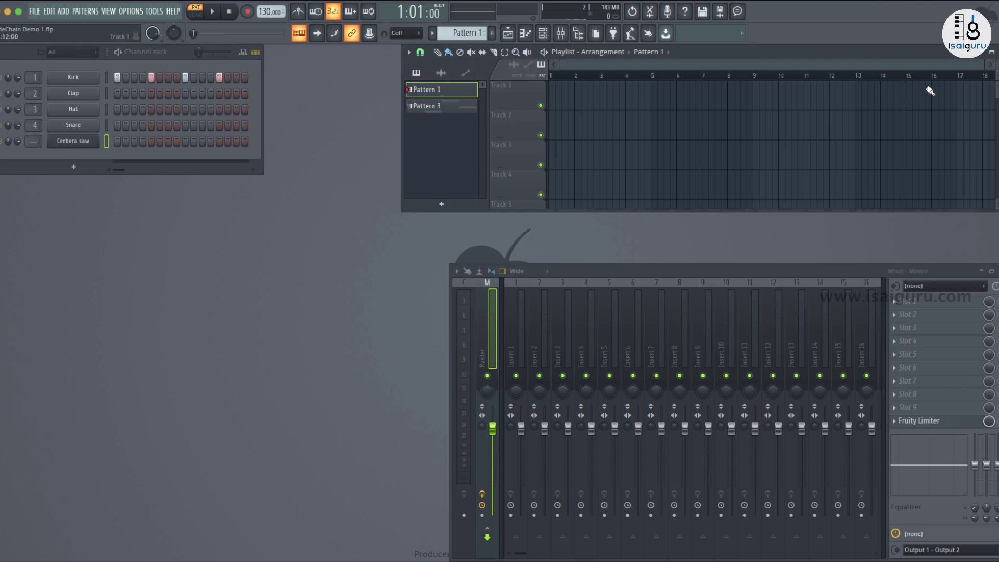
left_click_drag(986, 67, 788, 64)
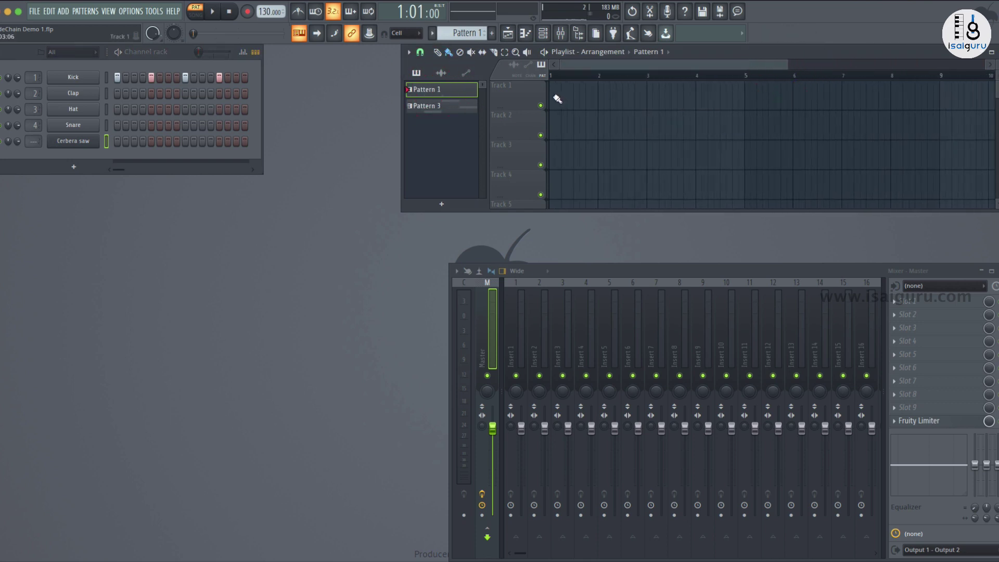
mouse_move(554, 95)
left_mouse_down()
mouse_move(809, 124)
mouse_move(559, 102)
left_mouse_up()
left_click_drag(788, 66, 775, 67)
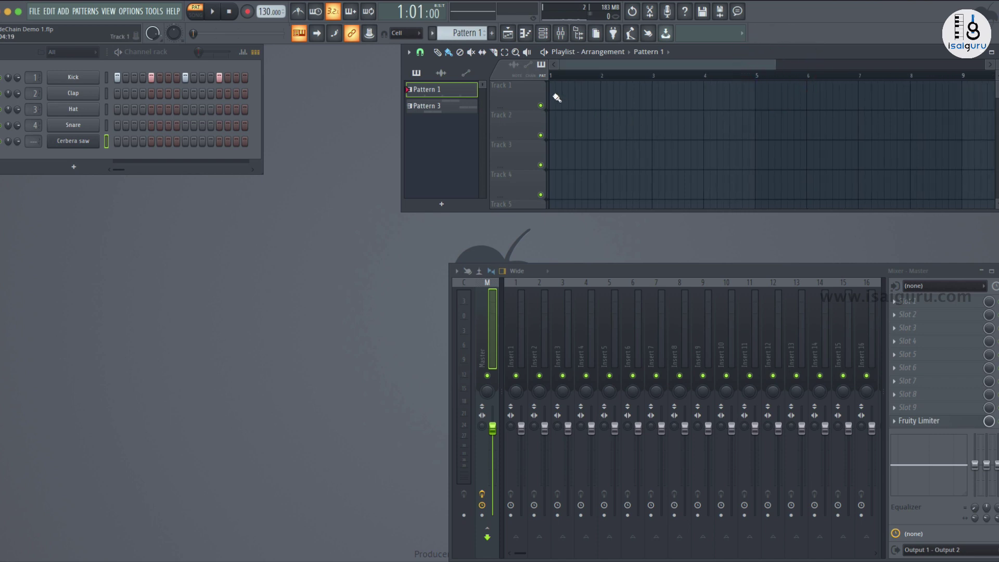
mouse_move(549, 87)
left_mouse_down()
mouse_move(593, 98)
mouse_move(932, 116)
left_mouse_up()
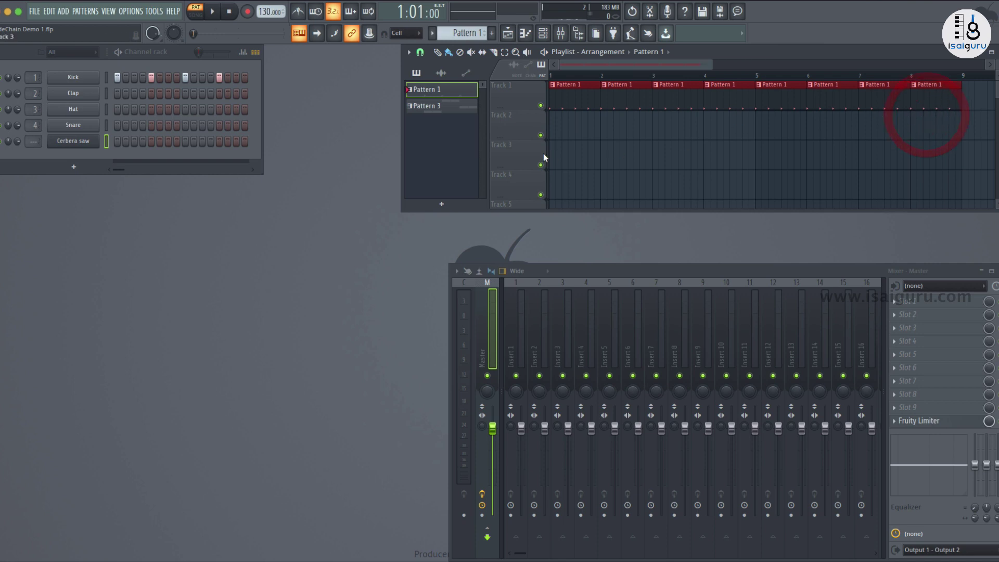
left_click(439, 107)
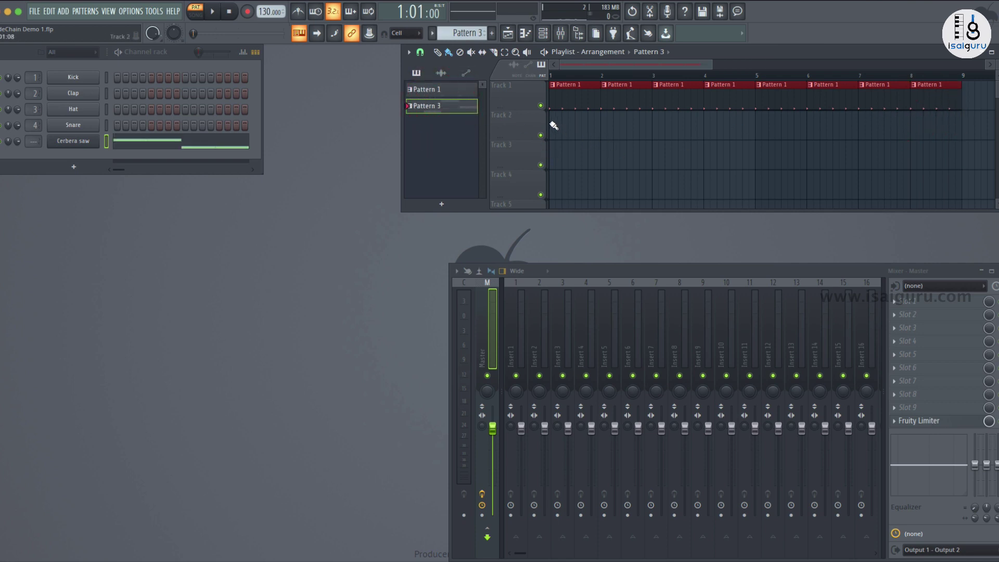
left_click_drag(550, 121, 939, 136)
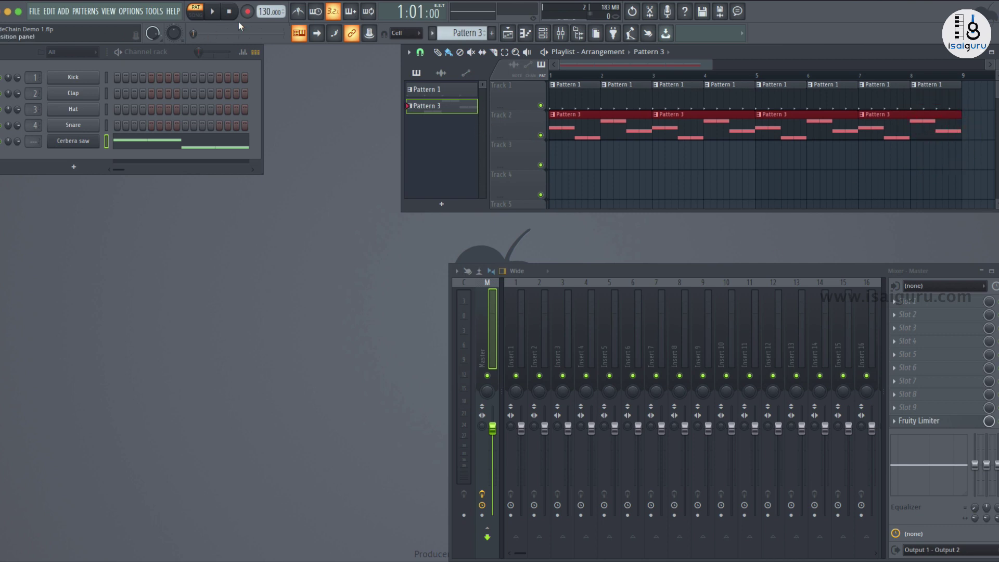
Step: Switch playback to song mode, play the arrangement of both patterns, and stop it
left_click(196, 15)
left_click(212, 12)
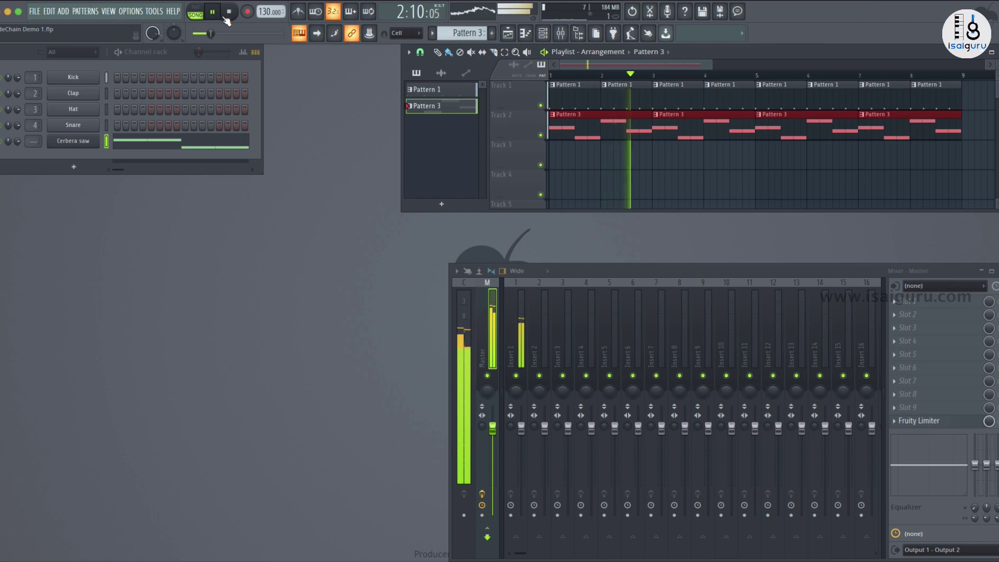
left_click(228, 12)
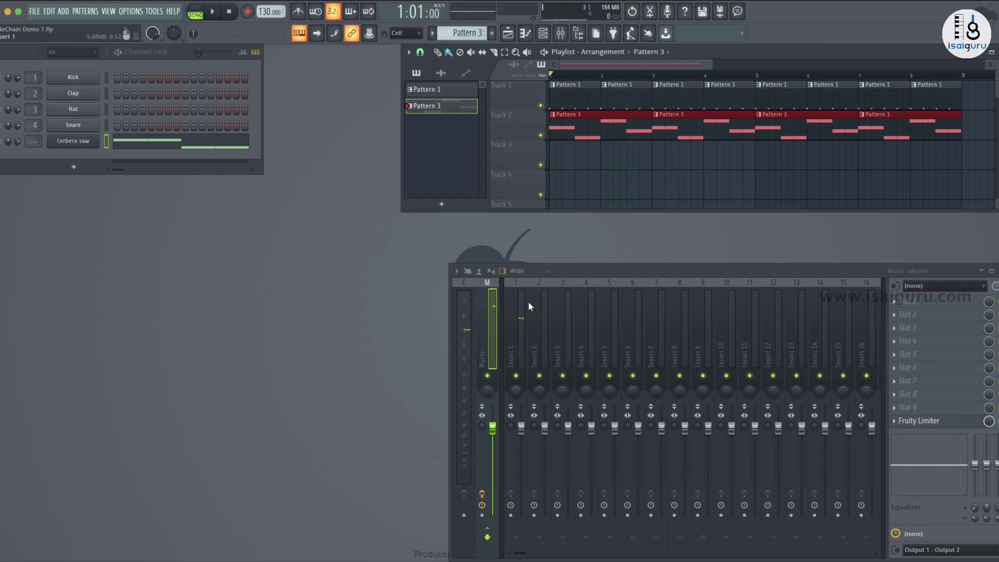
Step: Reposition the mixer below the channel rack and route the Kick channel to mixer track Insert 1
left_click_drag(563, 269, 124, 256)
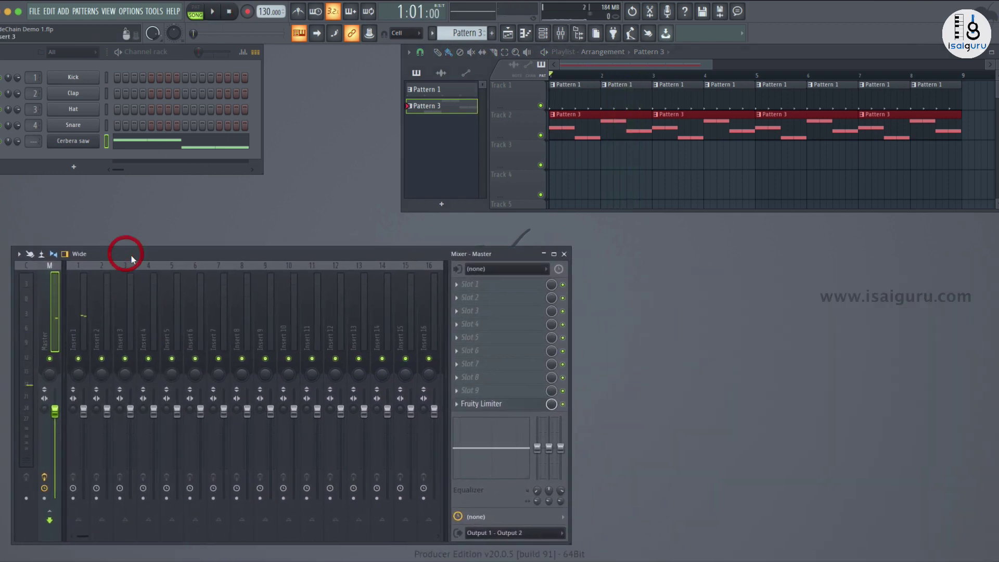
left_click(73, 77)
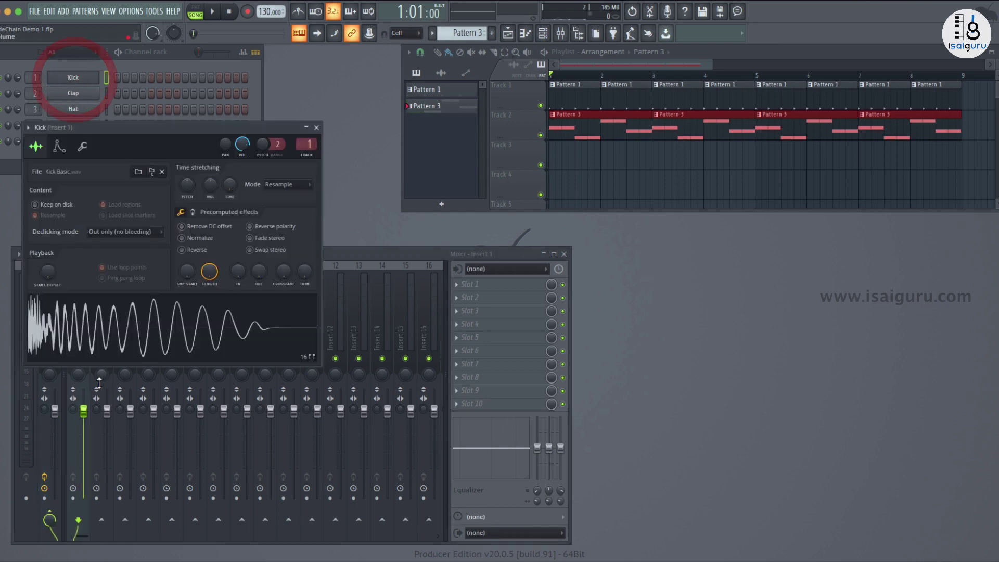
left_click(316, 128)
right_click(75, 311)
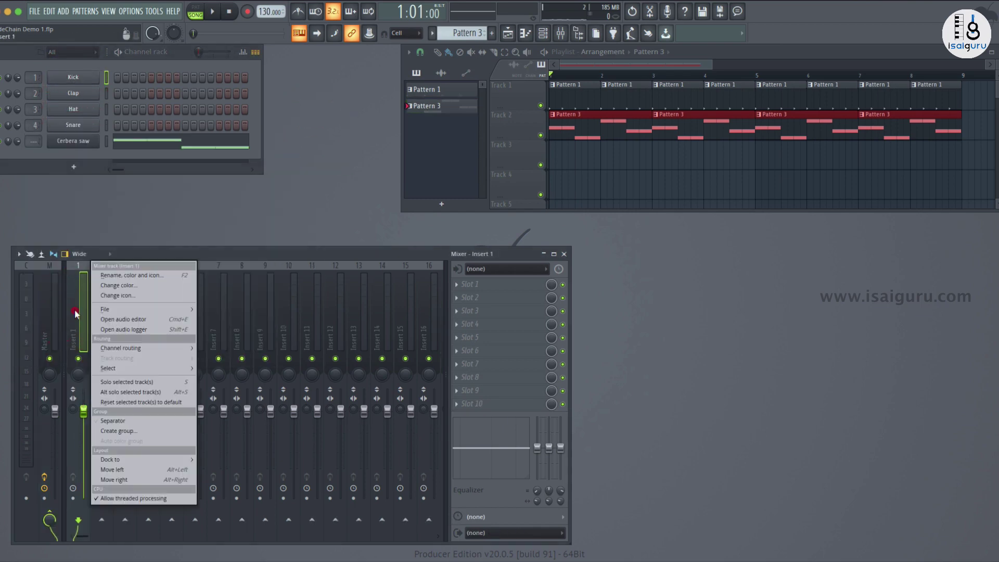
mouse_move(156, 348)
left_click(217, 349)
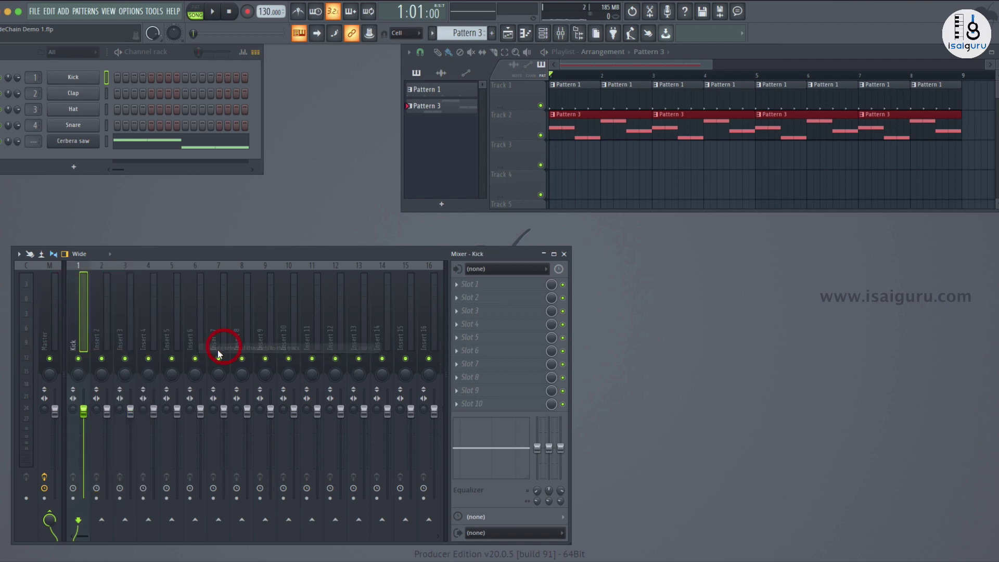
Step: Select the Cerbera saw channel, close its plugin window, and route the channel to mixer track Insert 2
left_click(73, 141)
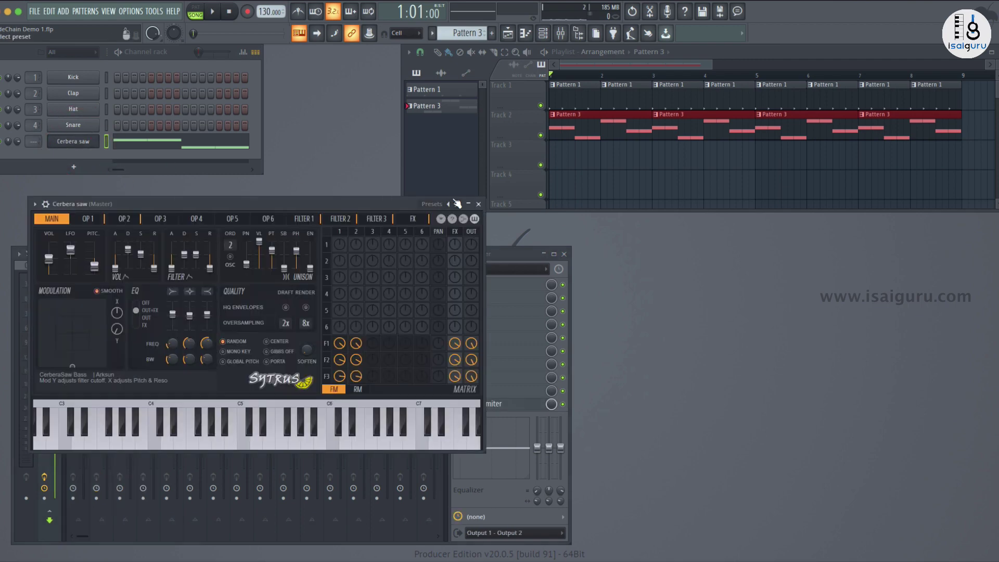
left_click(478, 204)
left_click(100, 330)
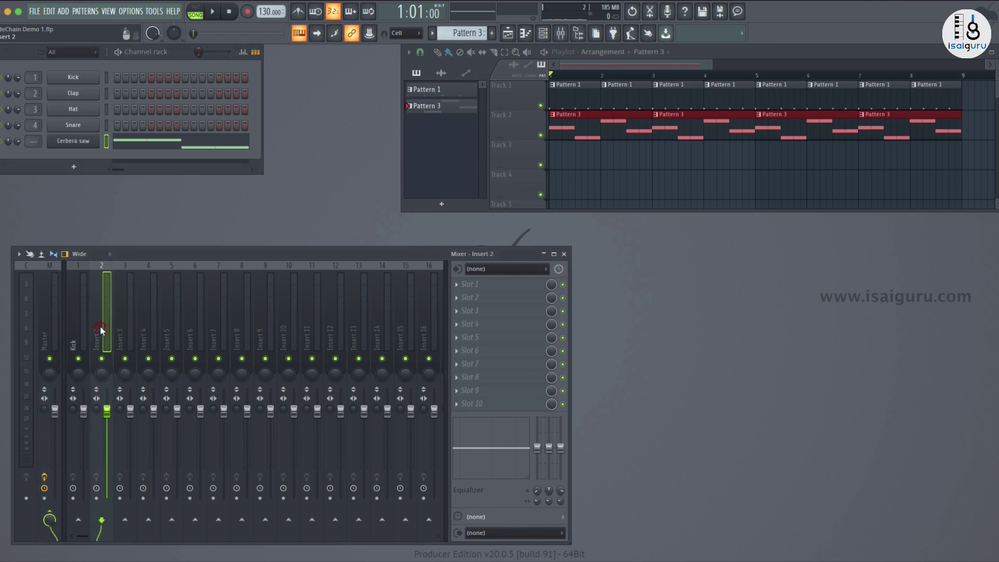
right_click(101, 330)
mouse_move(172, 348)
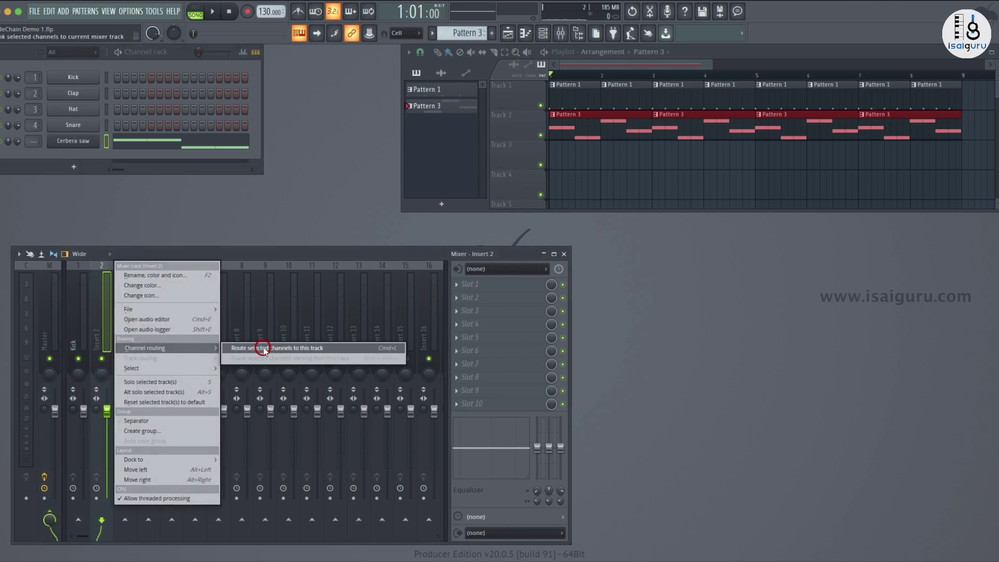
left_click(264, 350)
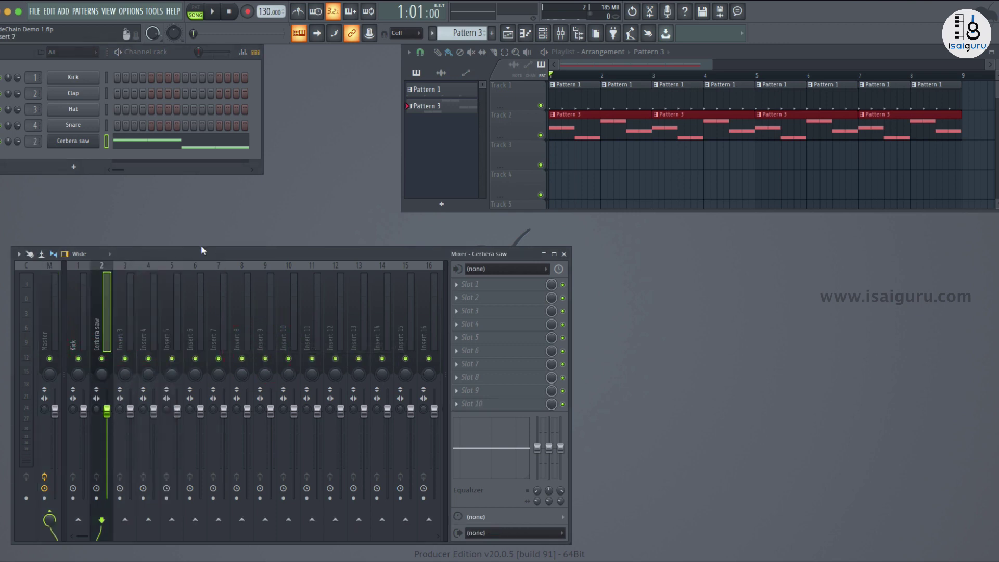
Step: Lower the Cerbera saw track's volume to about -2.5 dB, then play the arrangement to check the balance and stop it
left_click_drag(107, 411, 106, 418)
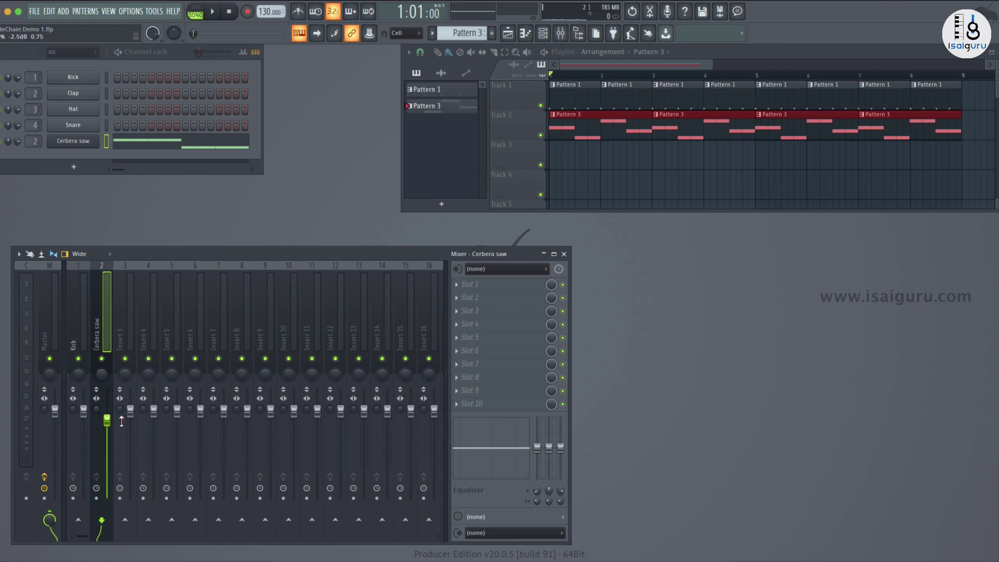
left_click(212, 11)
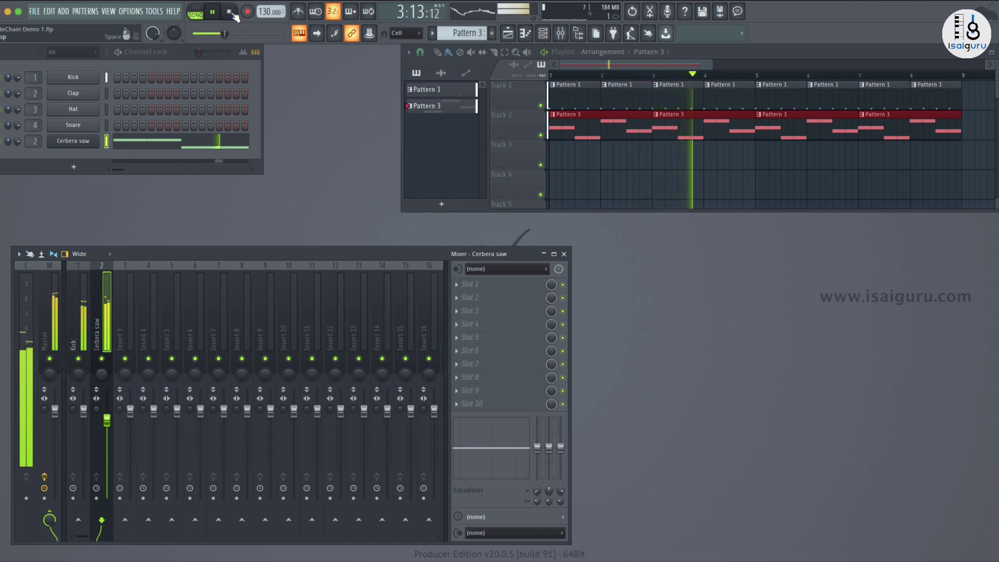
left_click(229, 12)
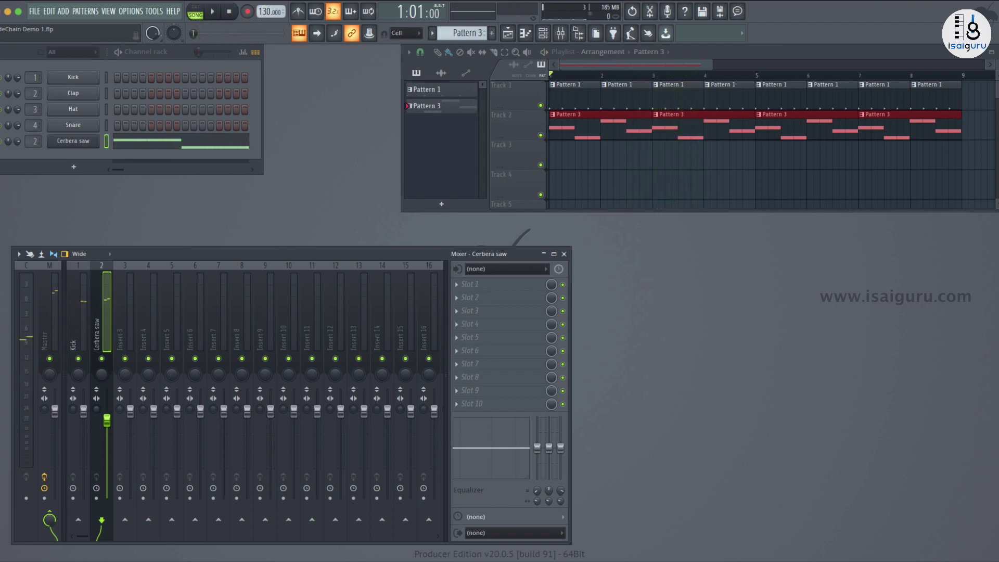
Step: Play the opening of the arrangement again, pause it, and save the project
left_click(213, 13)
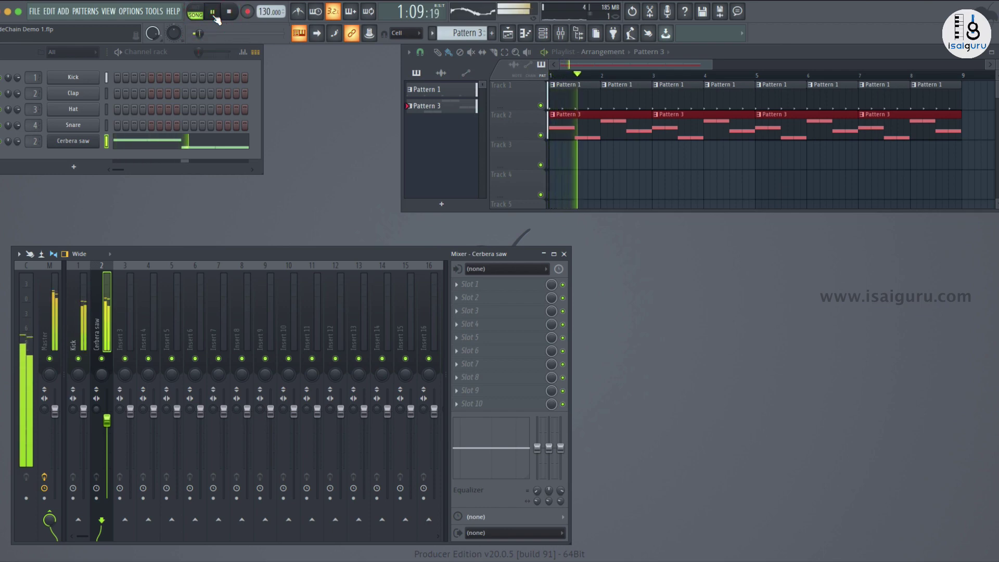
left_click(213, 13)
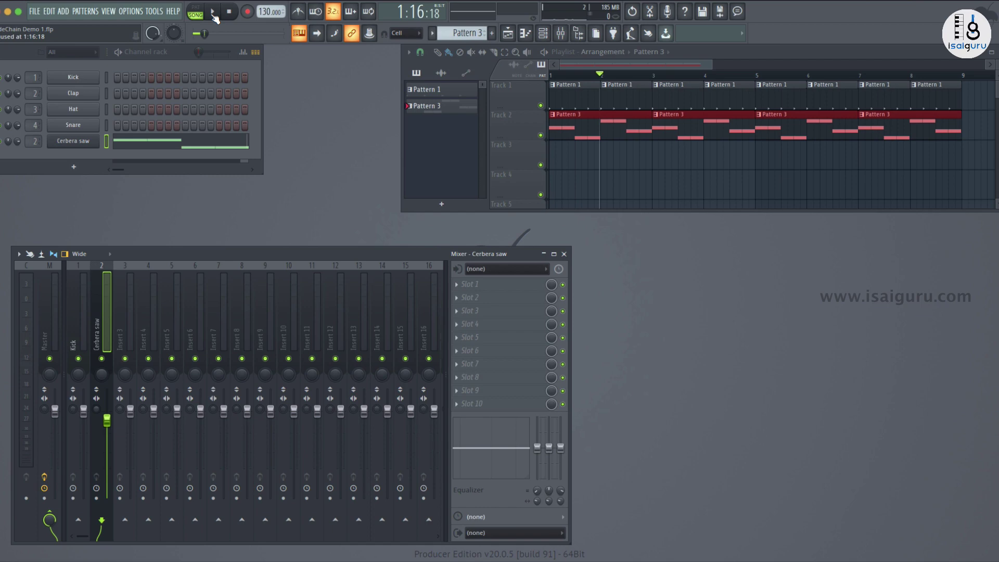
key("ctrl+s")
key("space")
Step: Sidechain the Kick mixer track to the Cerbera saw track
left_click(65, 311)
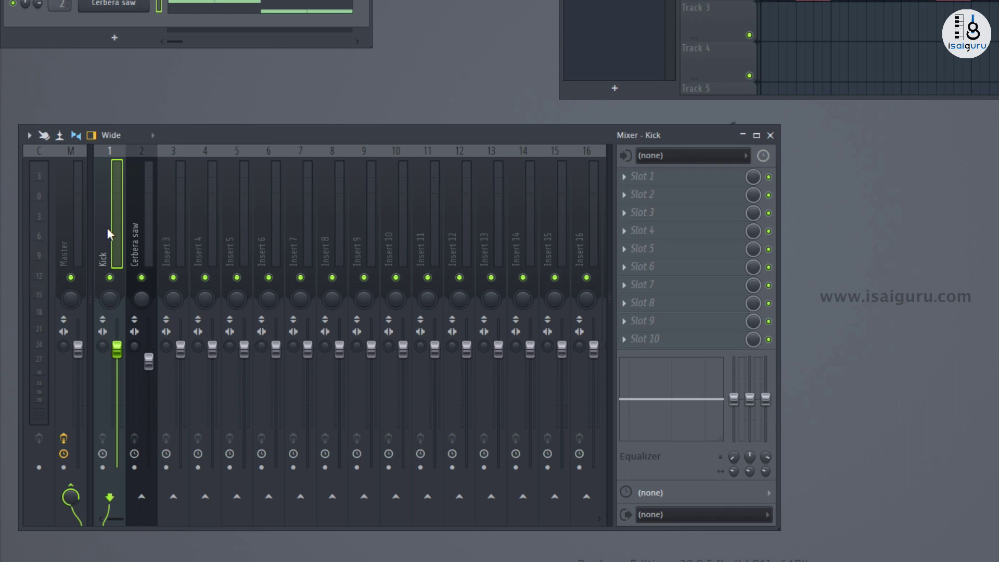
right_click(147, 502)
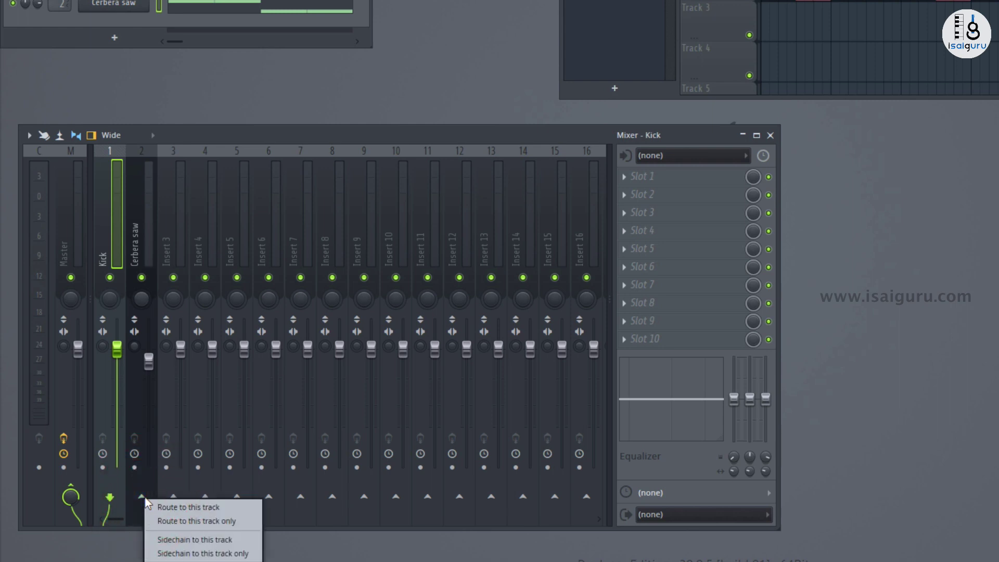
left_click(187, 540)
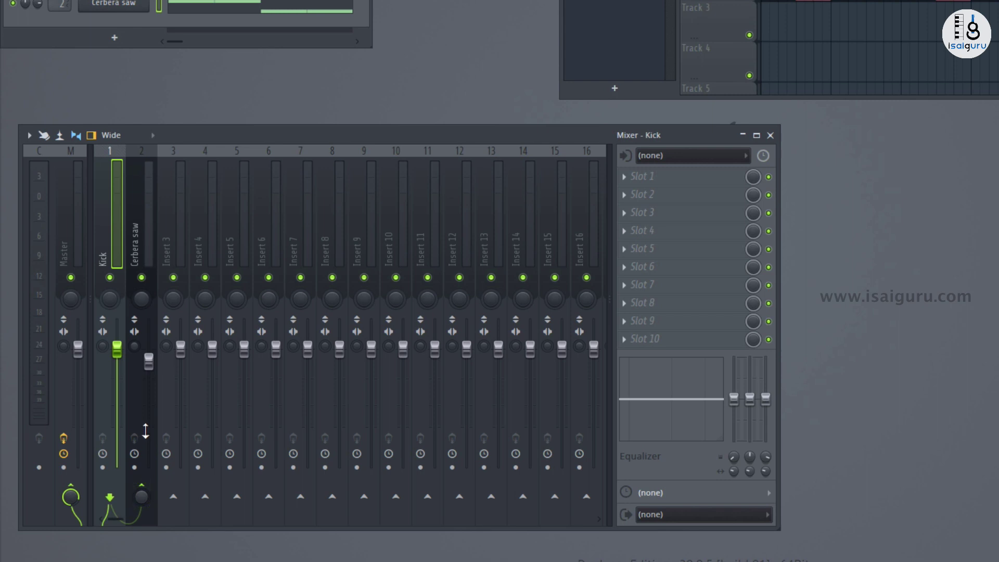
Step: Load Fruity Limiter into slot 1 of the Cerbera saw track, then enlarge and reposition its window
left_click(136, 217)
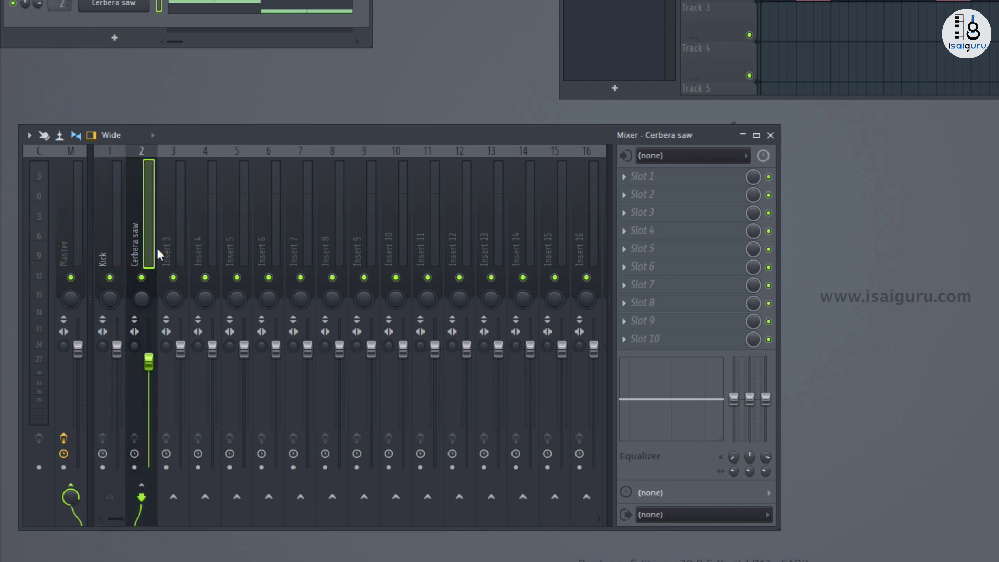
left_click(671, 180)
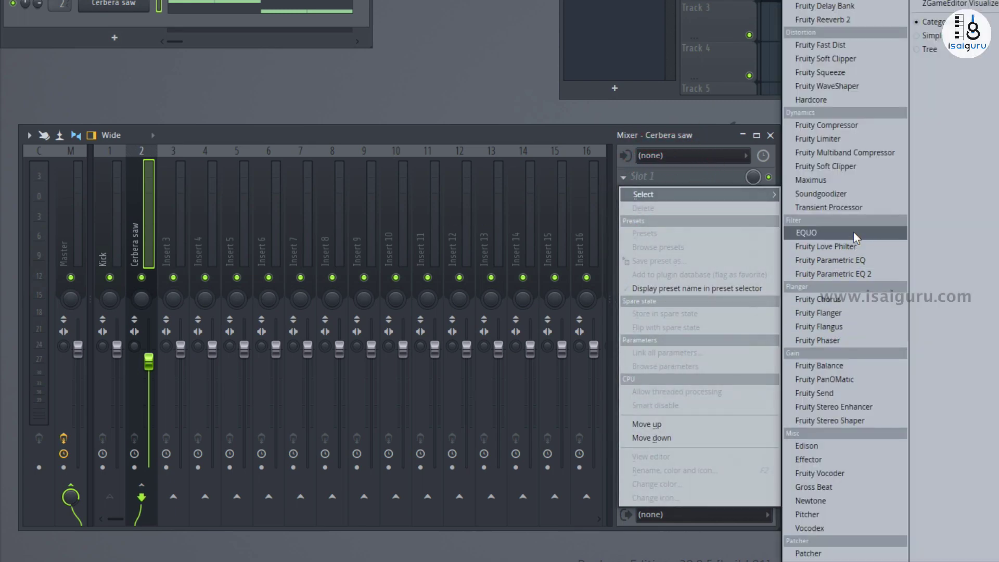
left_click(832, 139)
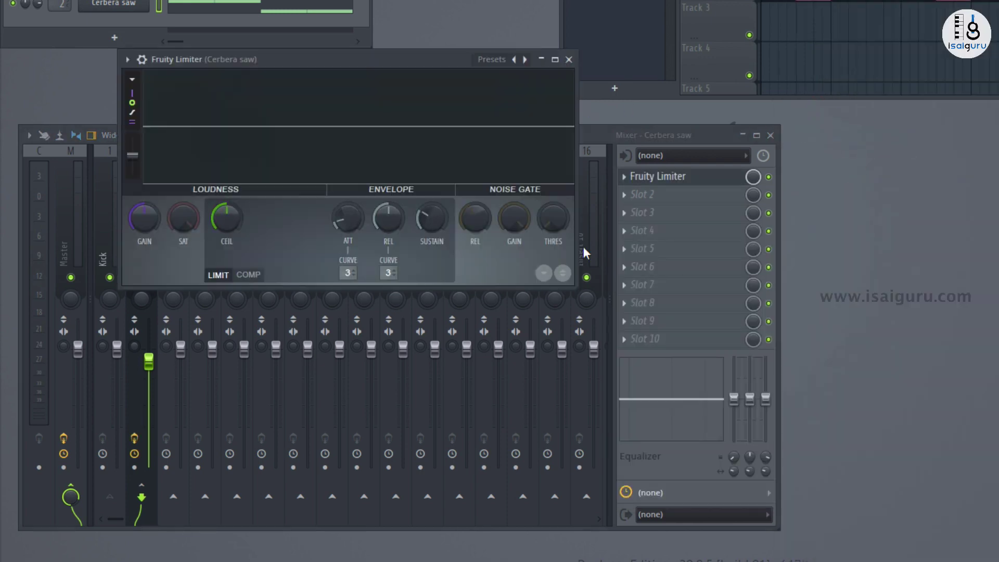
left_click_drag(573, 288, 955, 457)
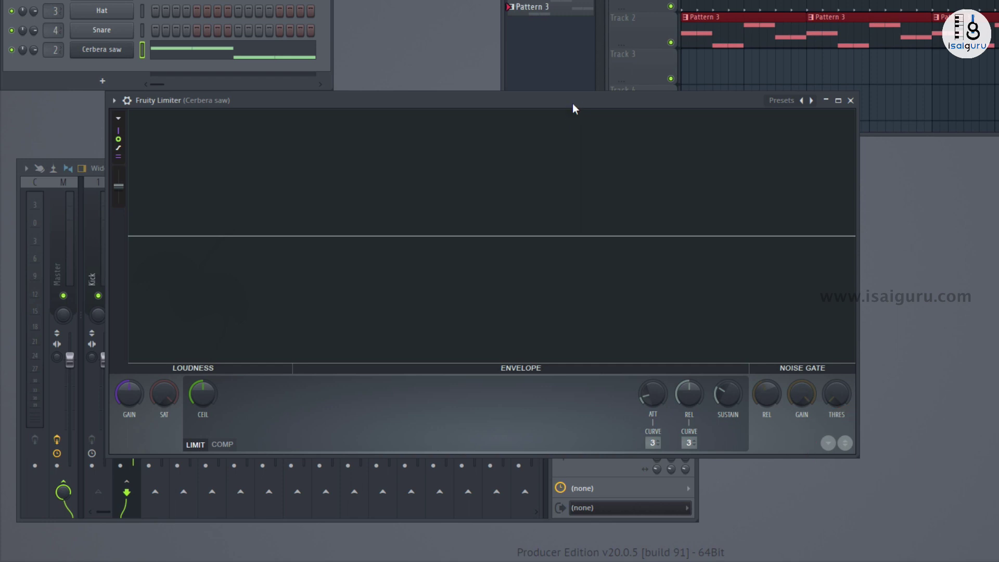
left_click_drag(641, 60, 581, 16)
left_click_drag(865, 369, 851, 354)
Step: Switch Fruity Limiter to compressor mode with sidechain input 1, and play the arrangement briefly to view the signal
left_click(230, 348)
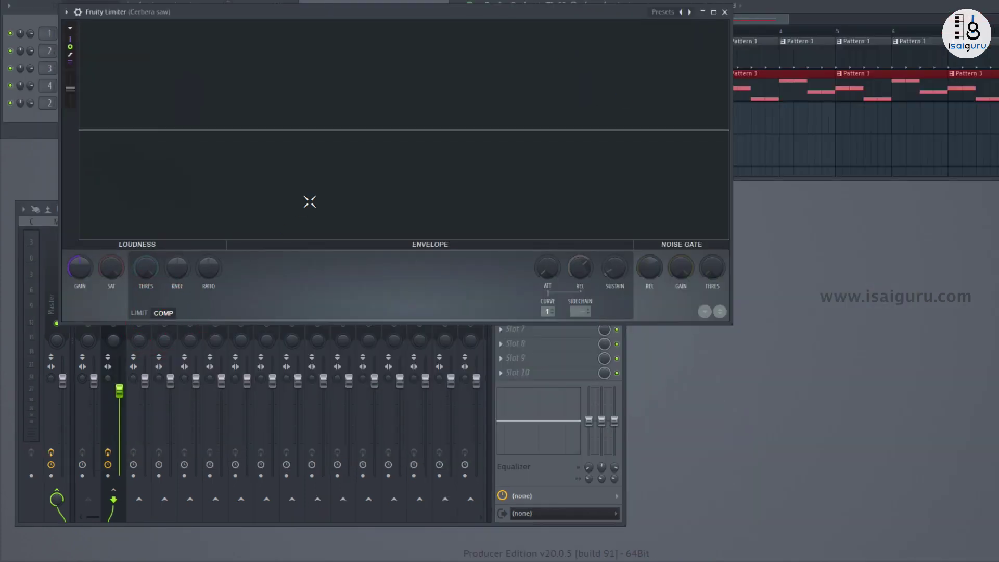
left_click(581, 311)
left_click(604, 335)
key("space")
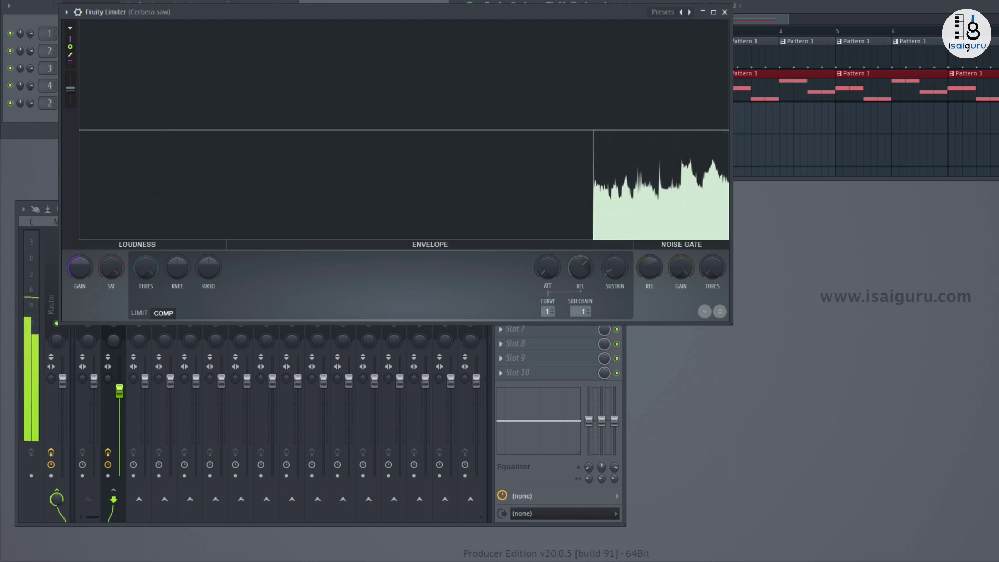
key("space")
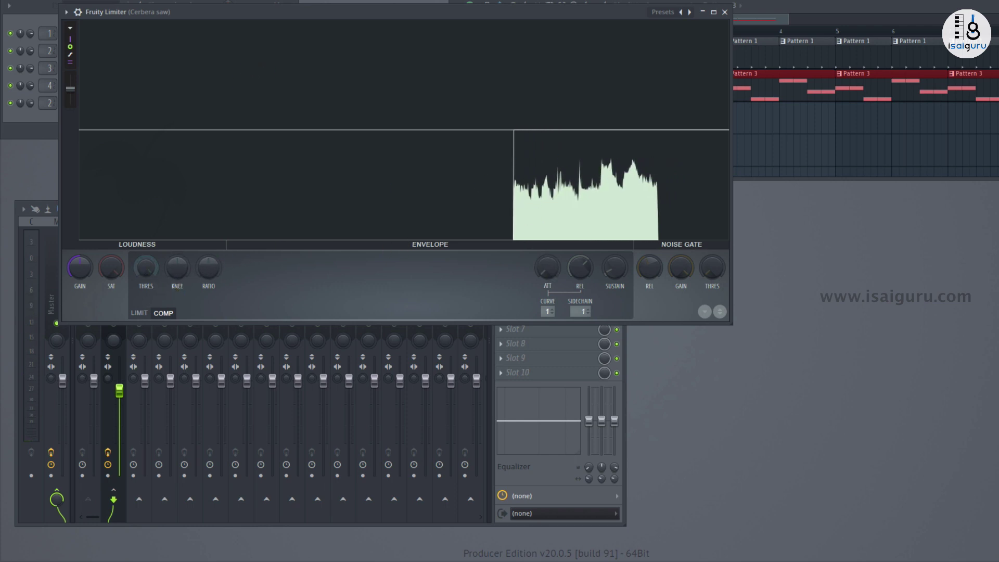
Step: Lower the compressor threshold to near the bottom of the graph and raise the ratio during playback so the kick ducks the saw, then stop
left_click_drag(145, 267, 146, 302)
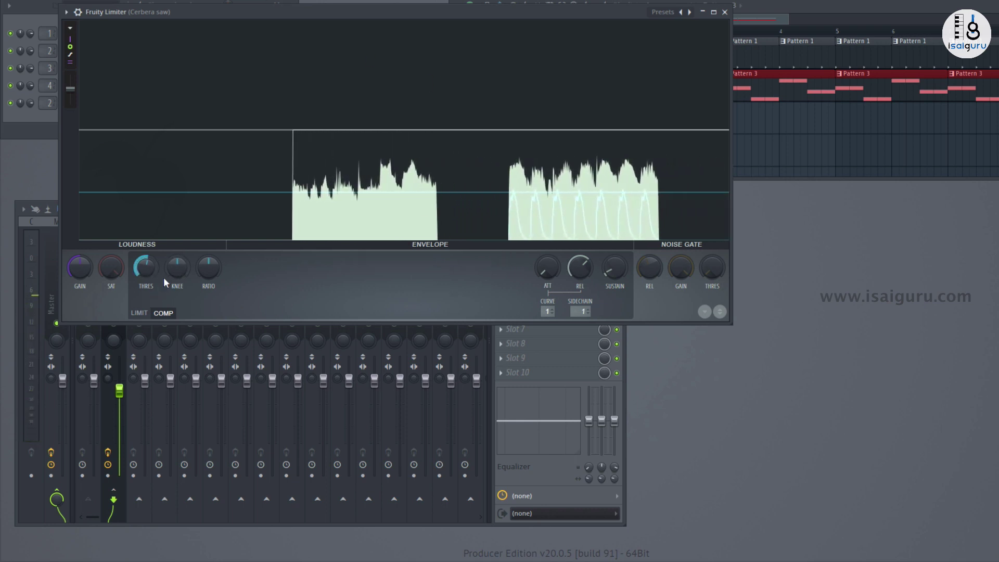
left_click_drag(209, 271, 209, 260)
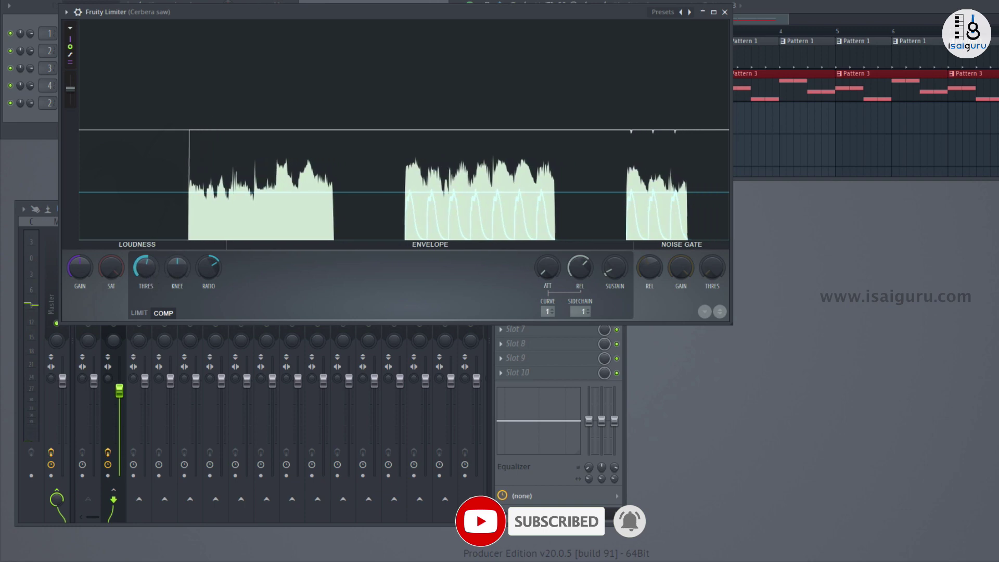
left_click_drag(144, 274, 144, 299)
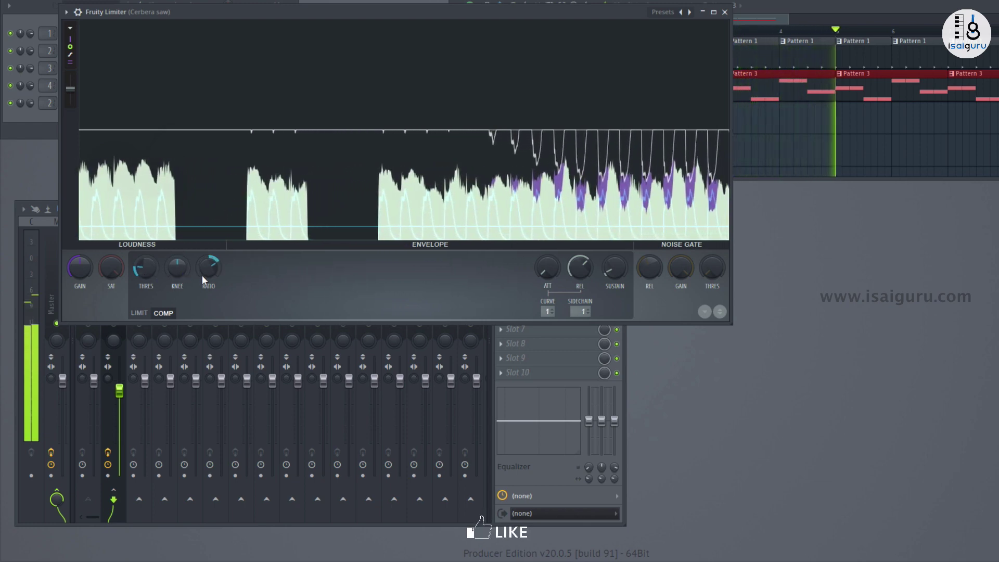
left_click_drag(204, 271, 204, 261)
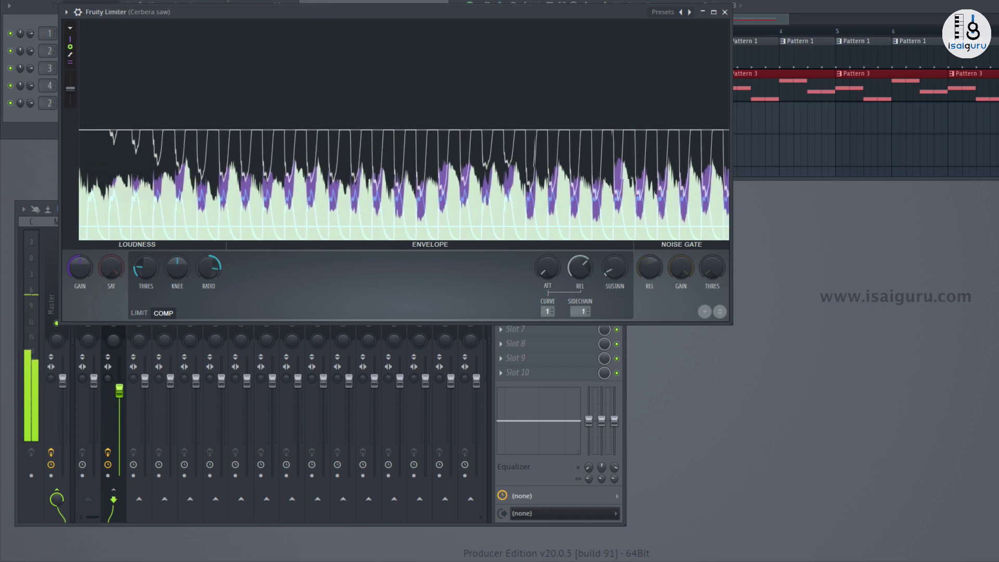
key("space")
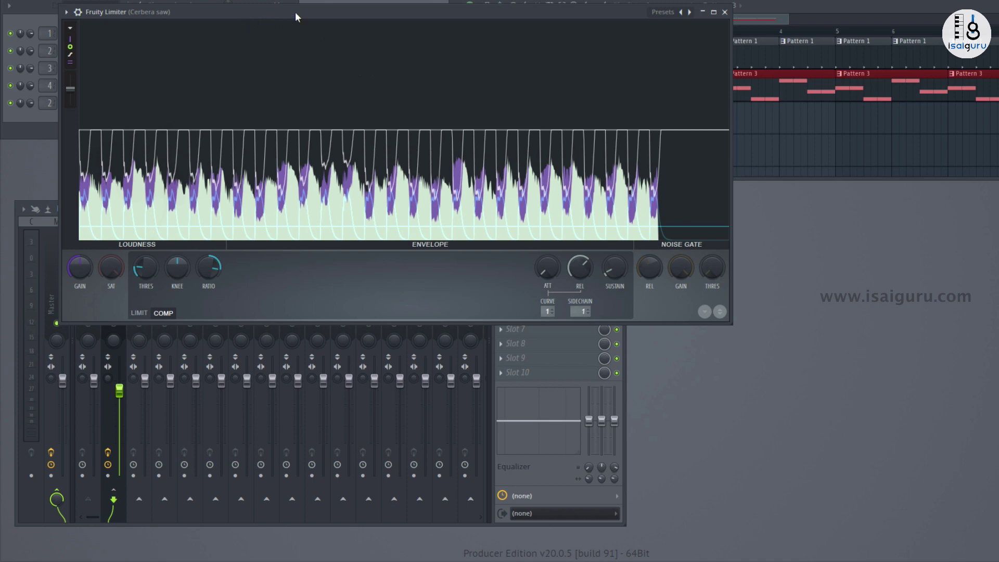
Step: Close the Fruity Limiter window and load Edison into slot 3 of the Cerbera saw track
left_click_drag(296, 11, 337, 76)
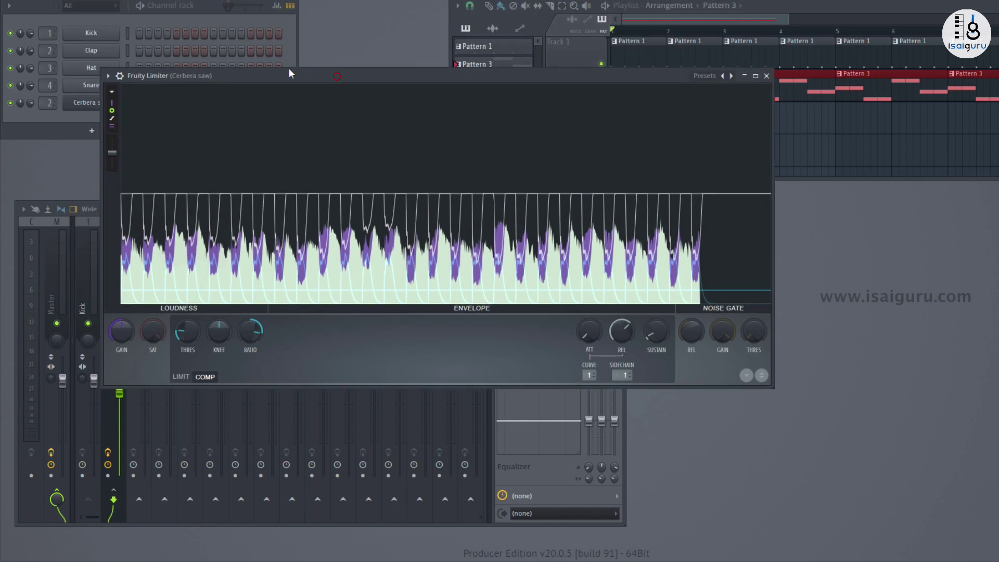
left_click(766, 76)
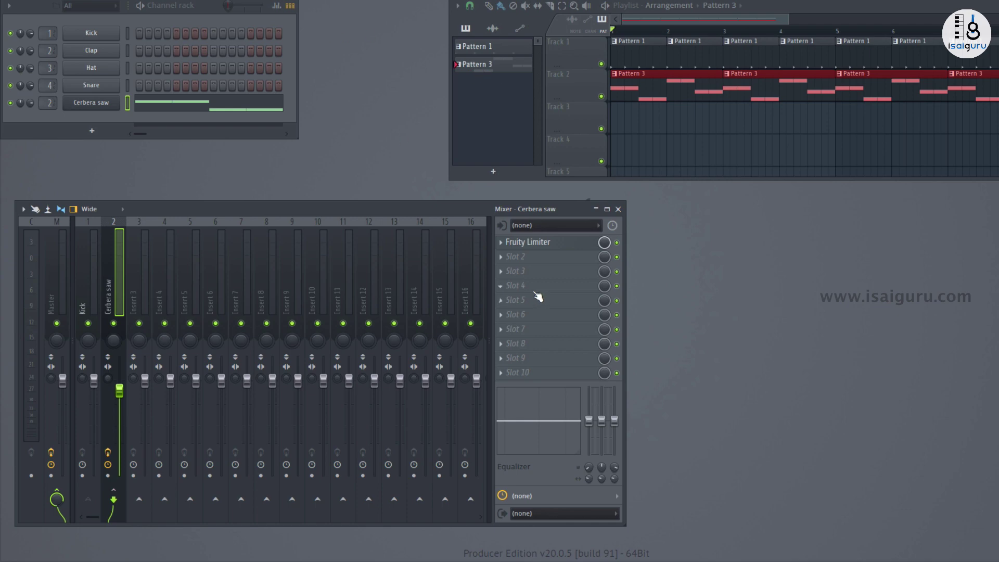
left_click(530, 272)
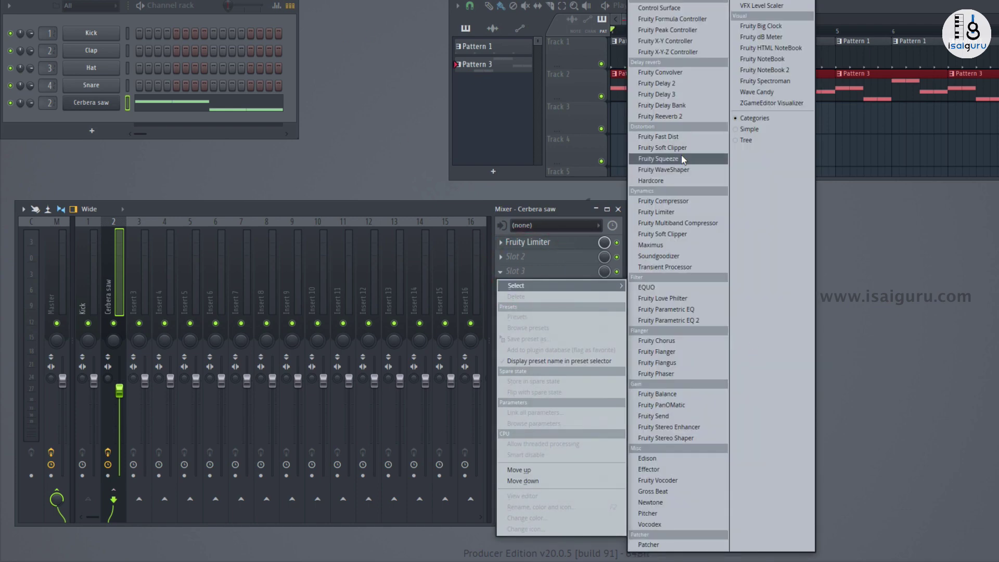
left_click(684, 458)
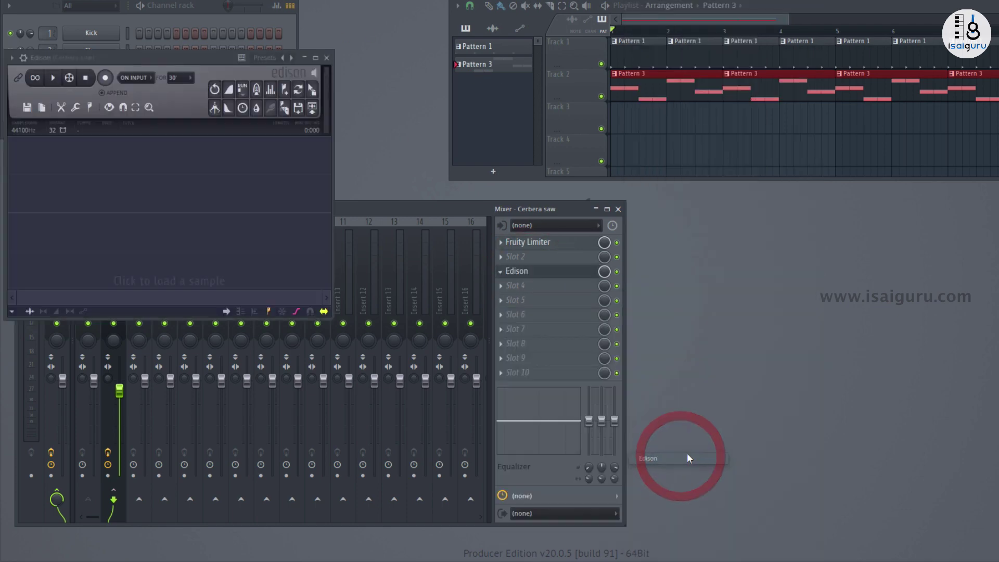
Step: Widen the Edison window, place it above the mixer, and move the mixer down so both are fully visible
left_click(410, 94)
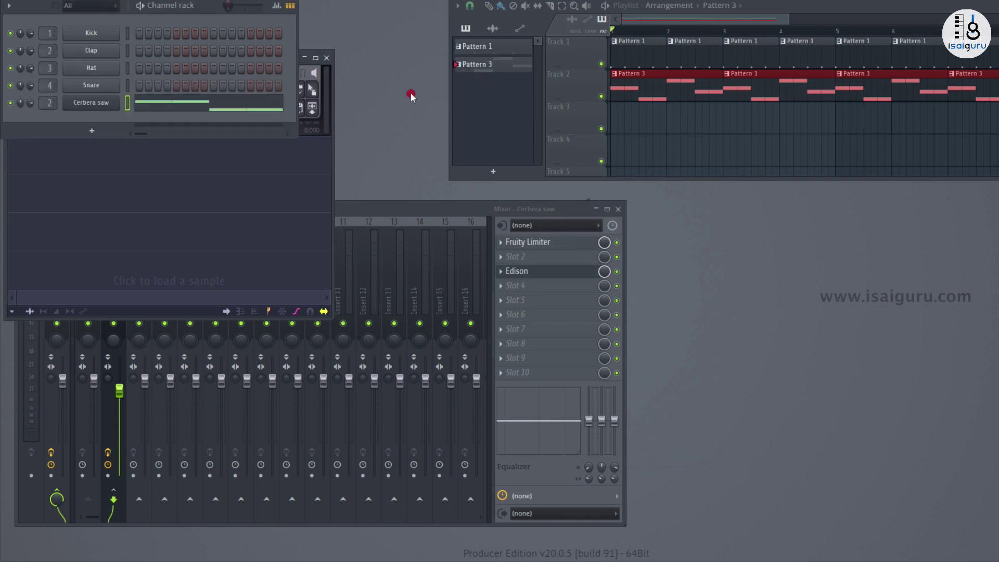
left_click(914, 118)
left_click_drag(334, 260, 844, 327)
left_click_drag(409, 59, 602, 11)
left_click_drag(706, 271, 702, 230)
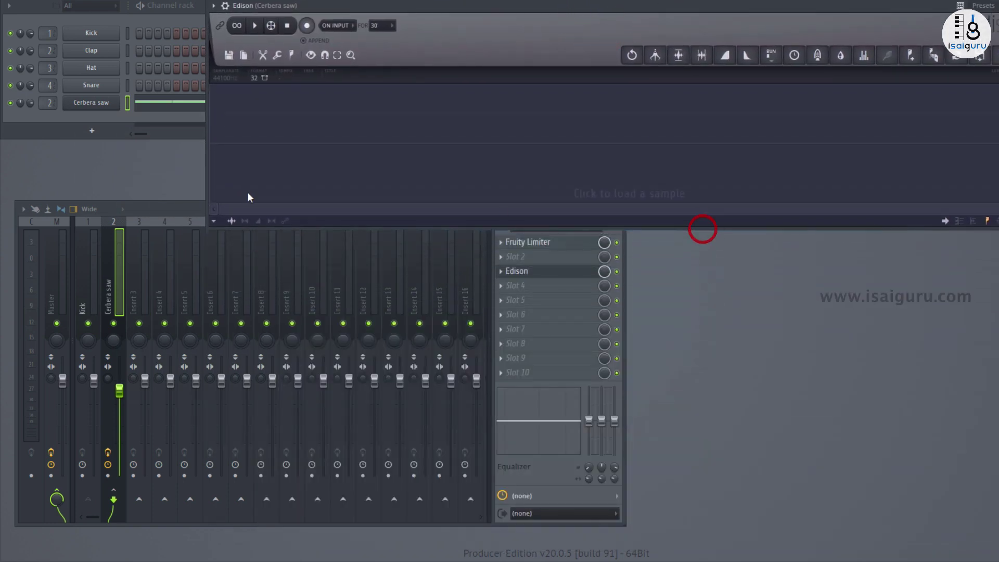
left_click_drag(186, 207, 173, 234)
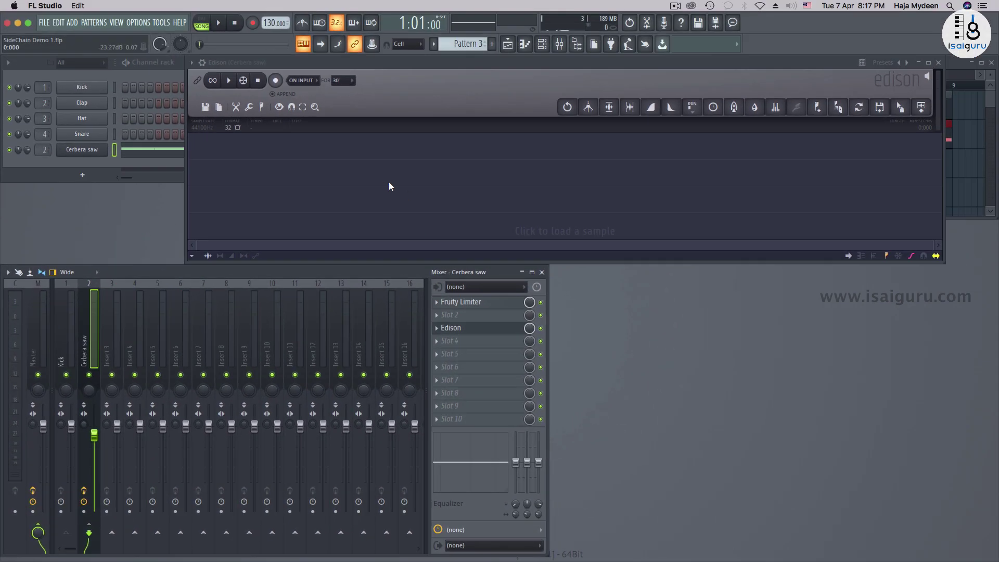
Step: Record the Cerbera saw in Edison during playback with Fruity Limiter first disabled and then re-enabled, and play the finished recording back
left_click(279, 81)
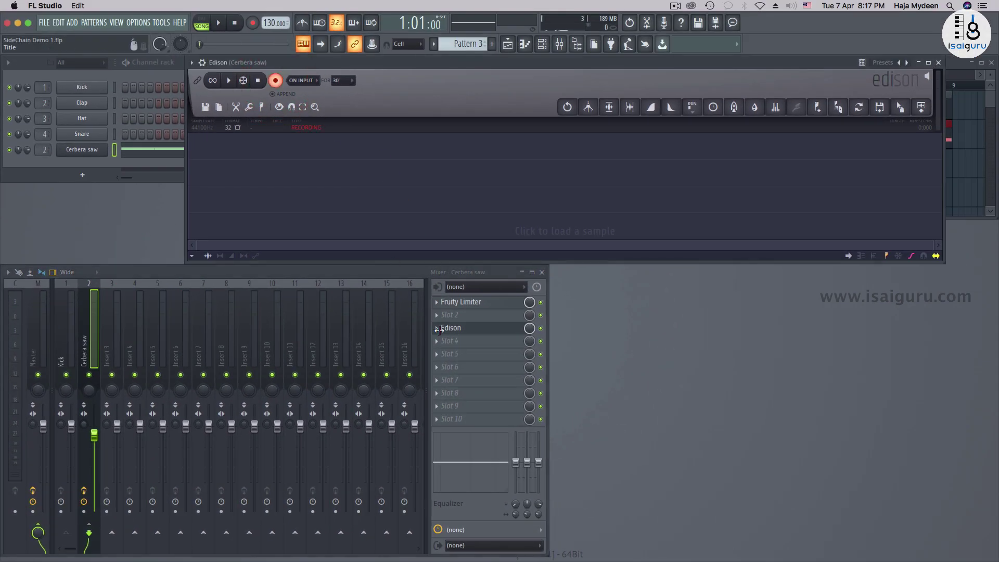
left_click(540, 301)
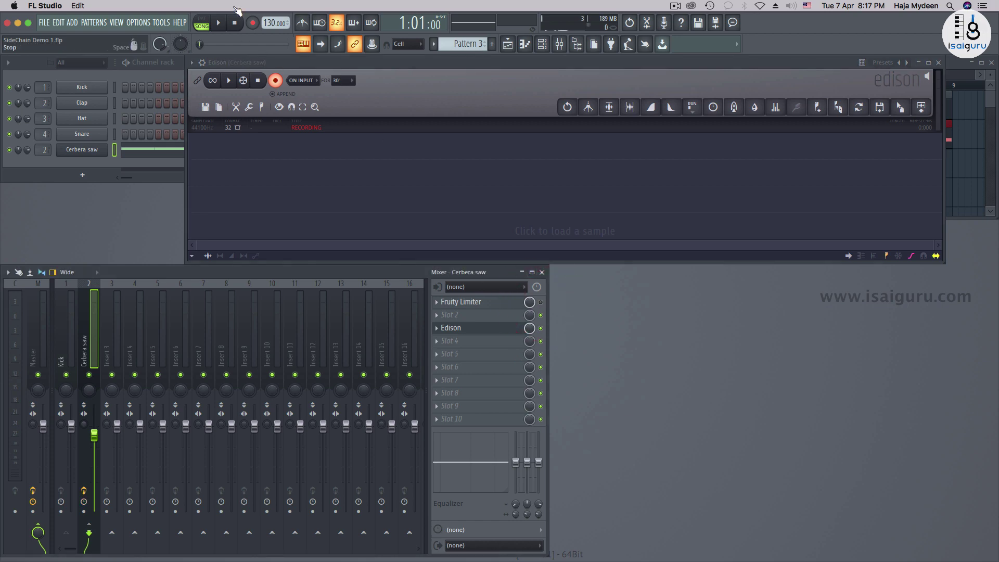
left_click(217, 23)
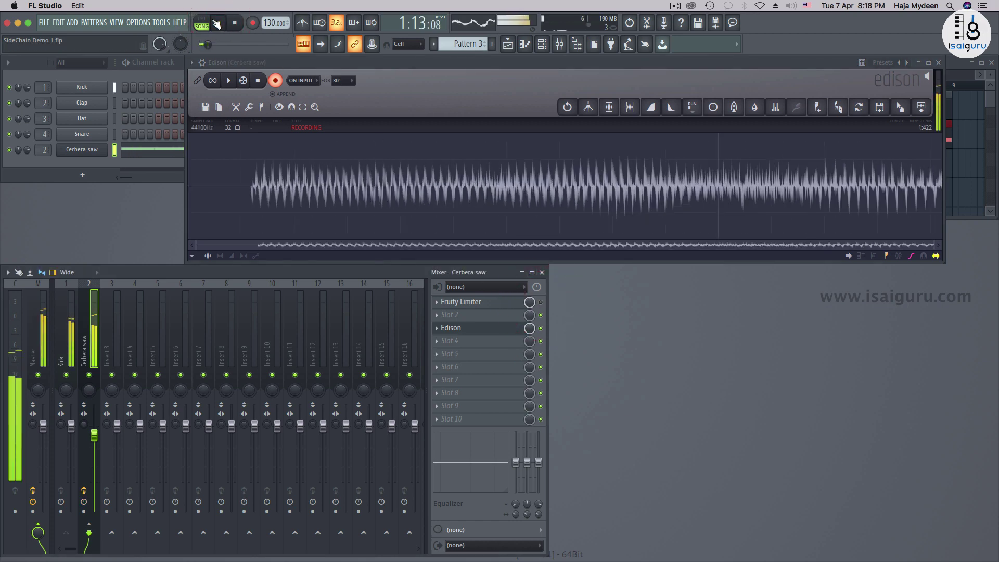
left_click(540, 302)
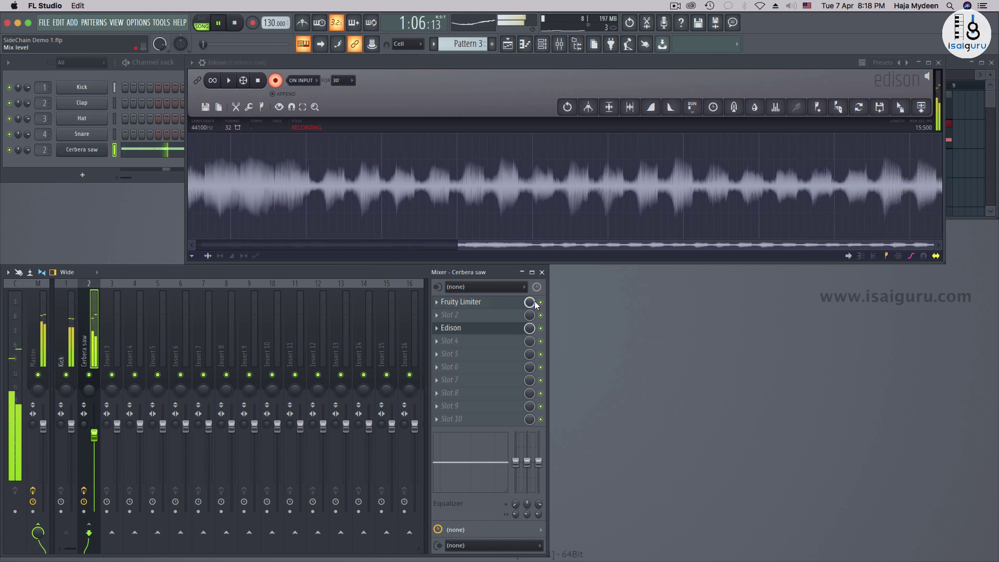
left_click(234, 23)
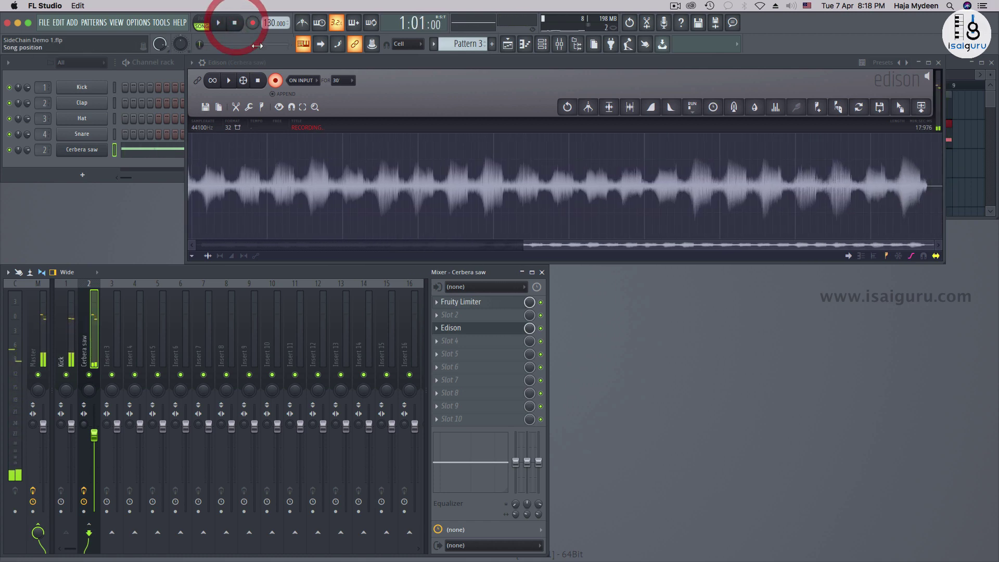
left_click(275, 80)
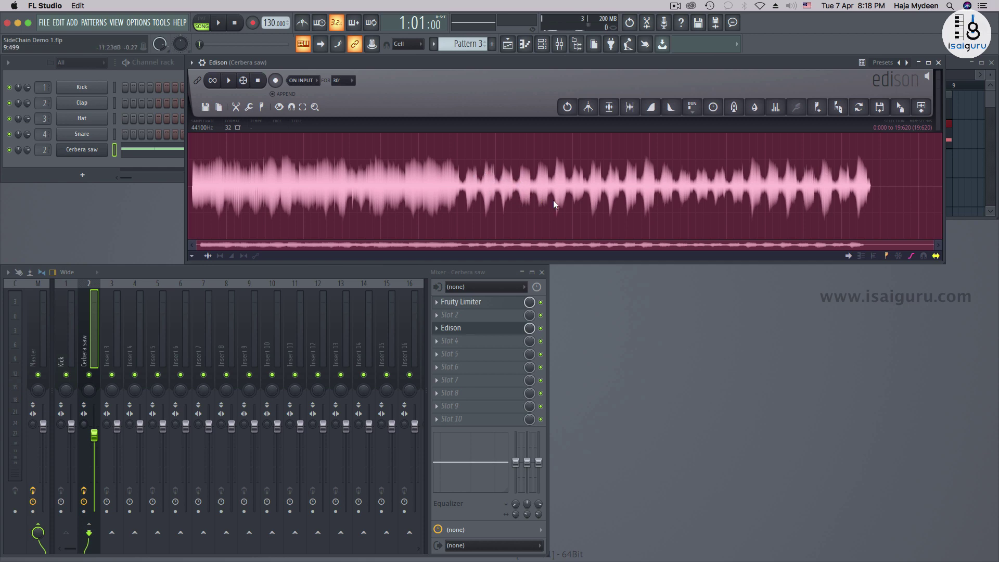
left_click(230, 82)
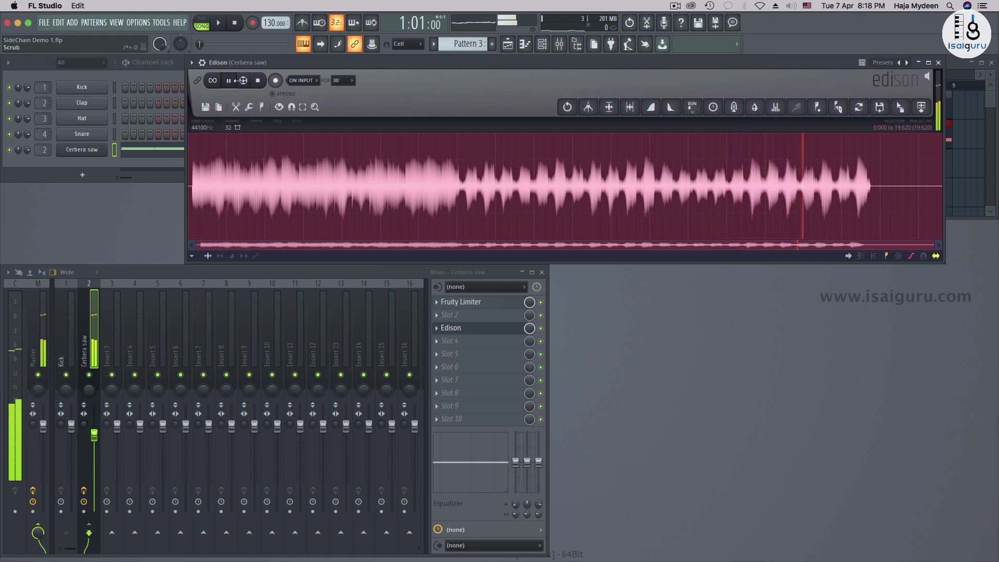
left_click(257, 81)
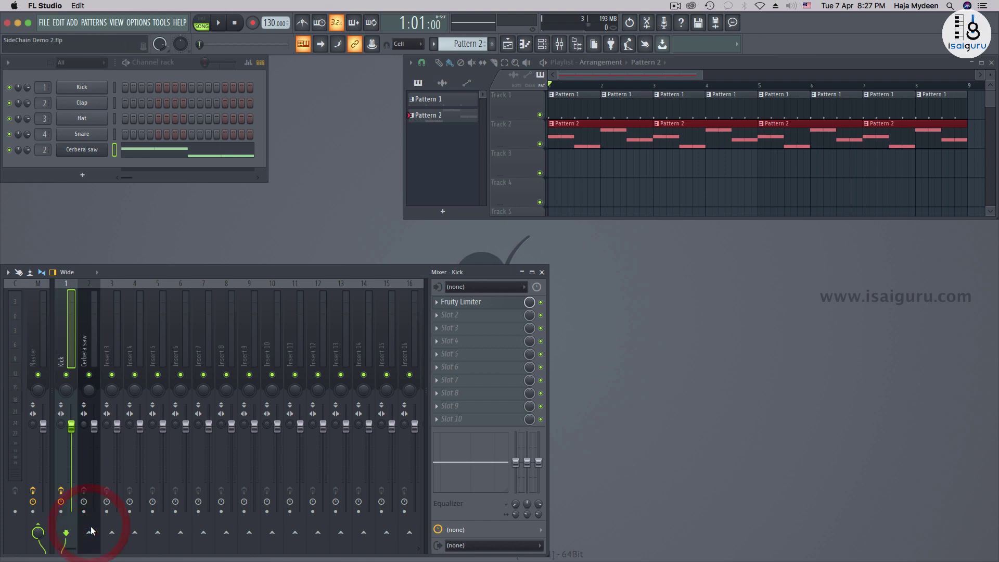
Step: Load Gross Beat into slot 1 of the Cerbera saw track, and enlarge and reposition its window
left_click(540, 302)
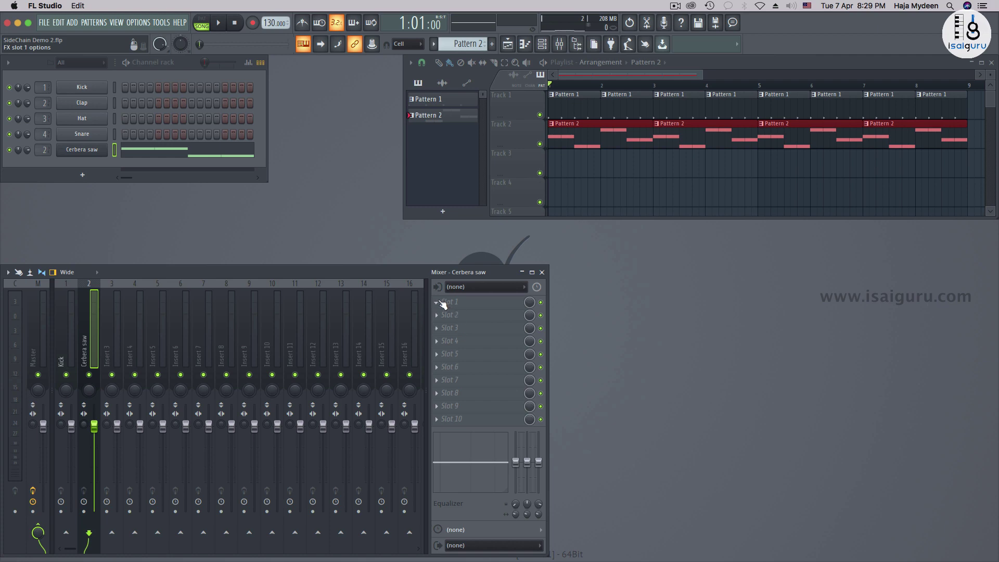
left_click(439, 303)
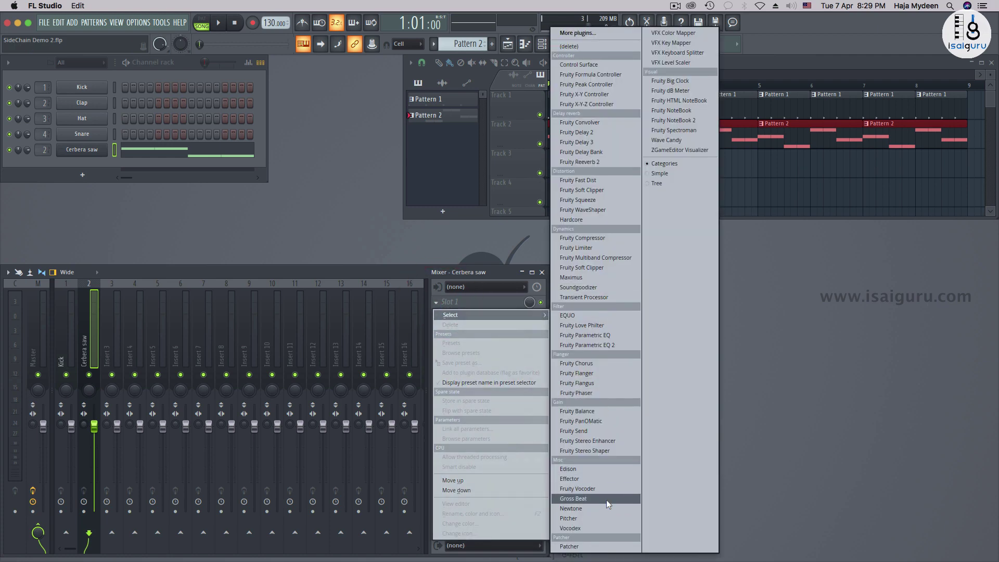
left_click(588, 499)
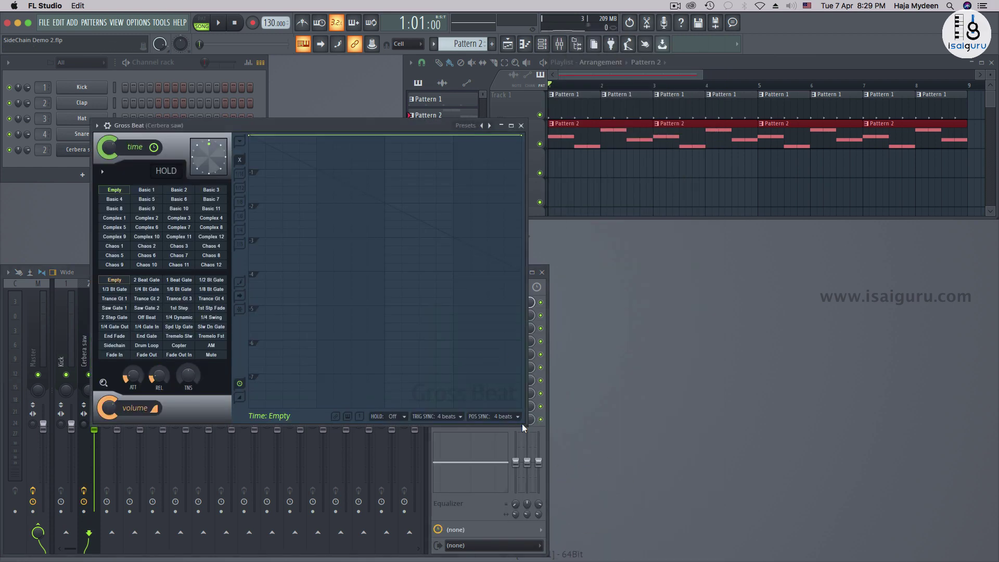
left_click_drag(525, 425, 766, 533)
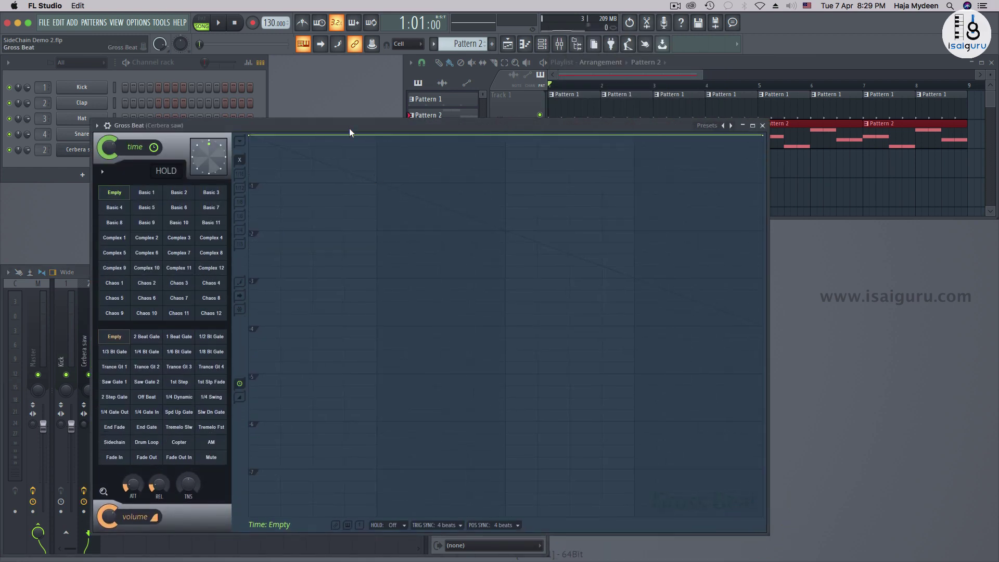
left_click_drag(350, 130, 407, 108)
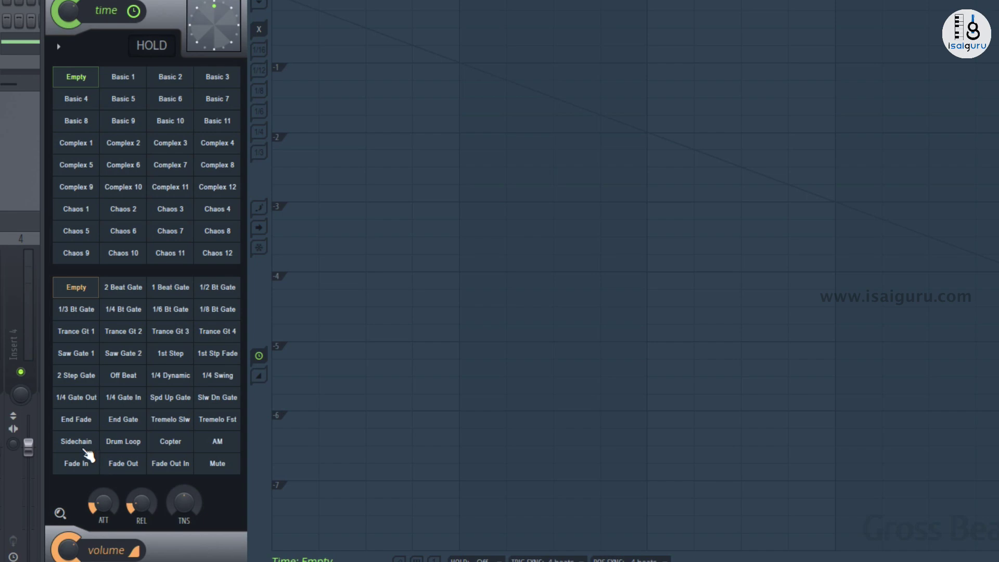
Step: Apply the Sidechain volume preset in Gross Beat, and play the arrangement to hear its effect before stopping
left_click(81, 445)
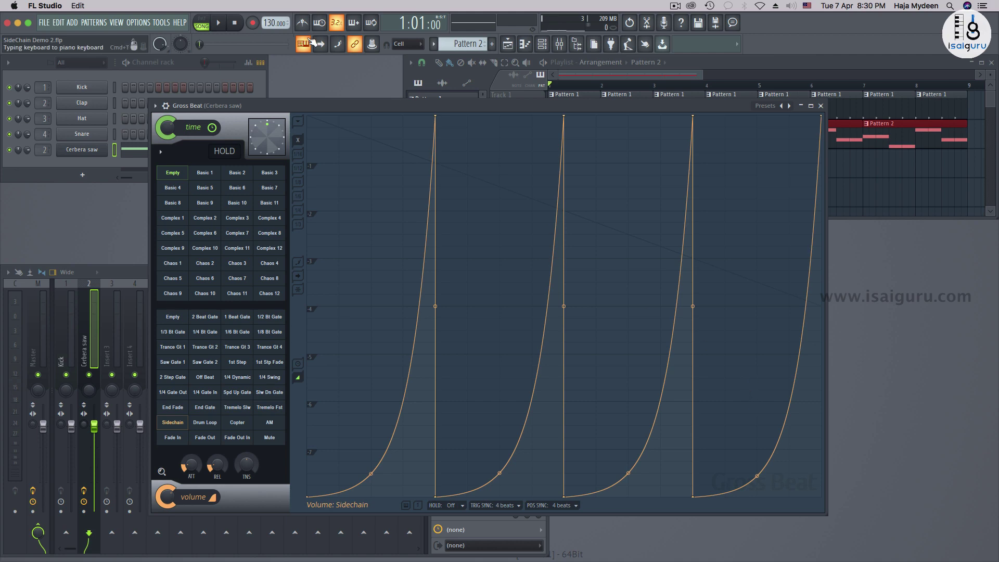
left_click(219, 23)
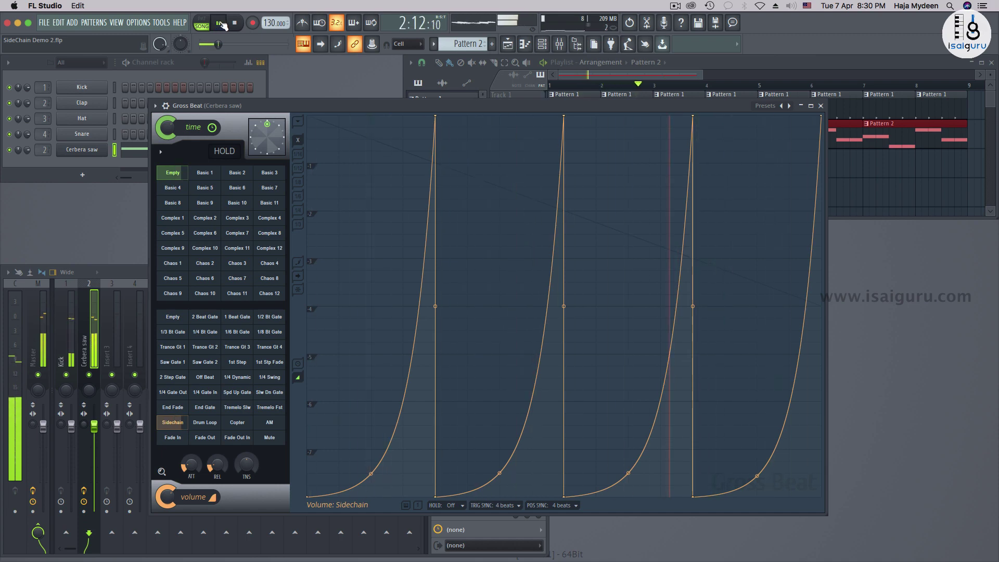
left_click(235, 24)
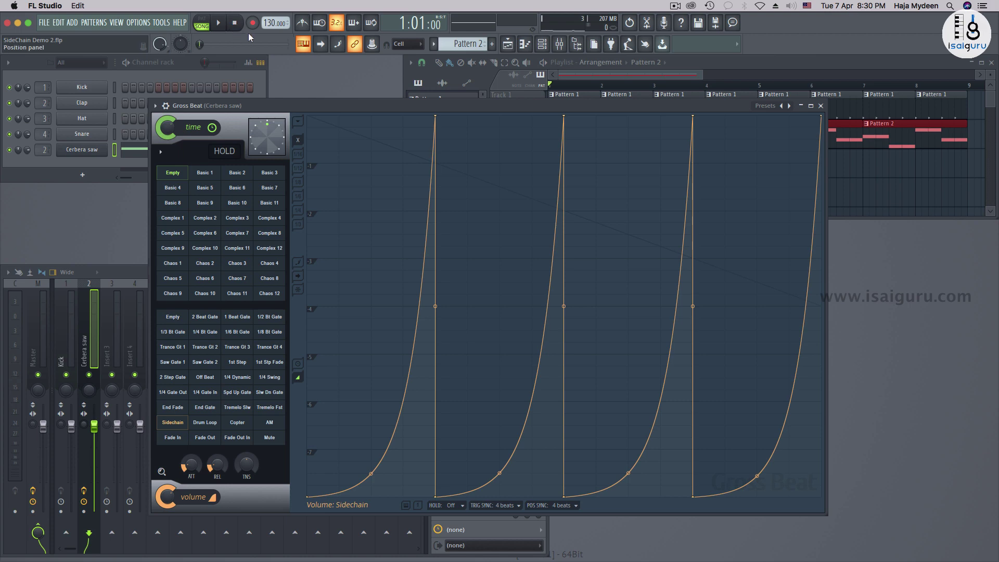
Step: Start playback and raise the tension handles of all four volume curves so they become nearly straight ramps
left_click(229, 24)
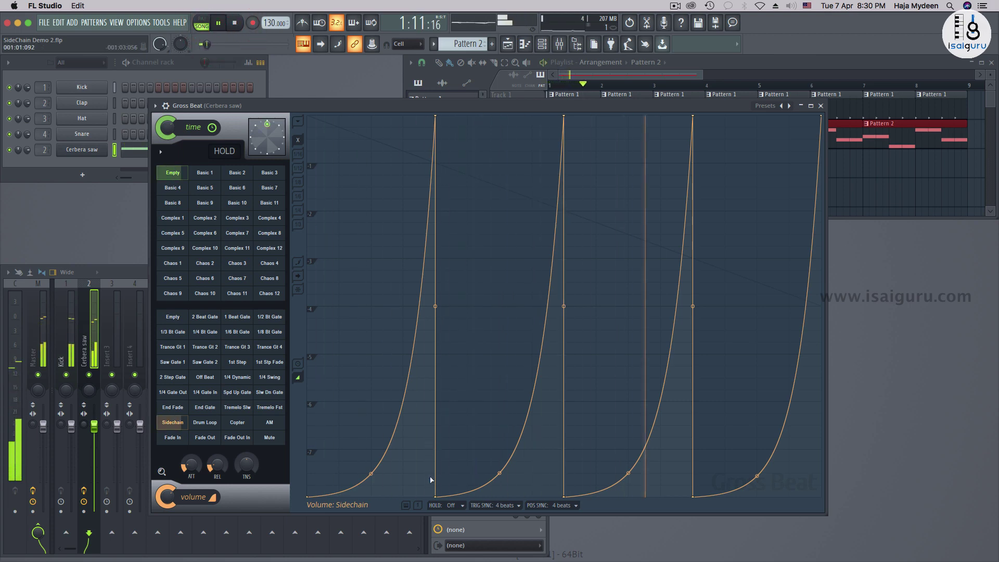
left_click_drag(371, 473, 371, 277)
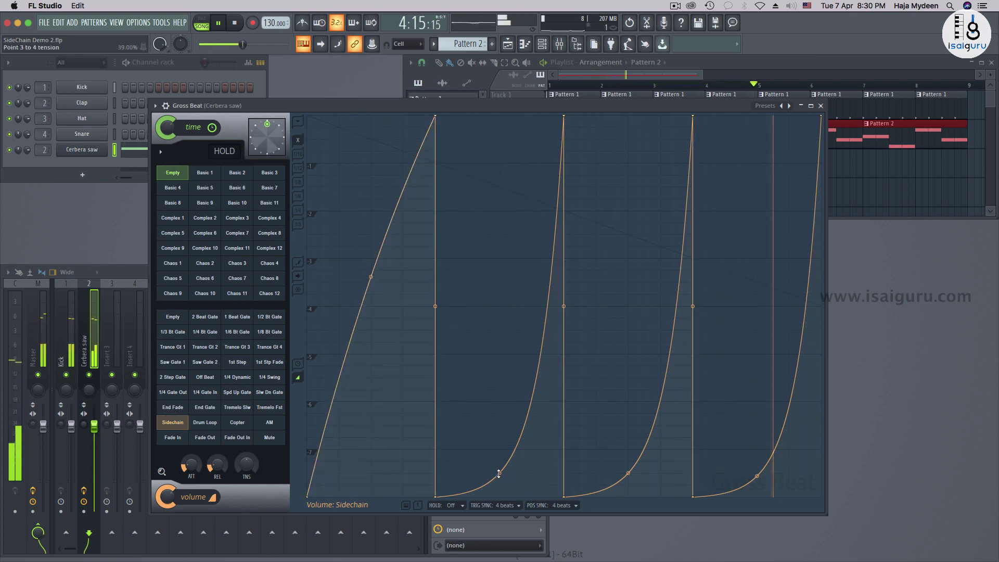
left_click_drag(499, 473, 499, 273)
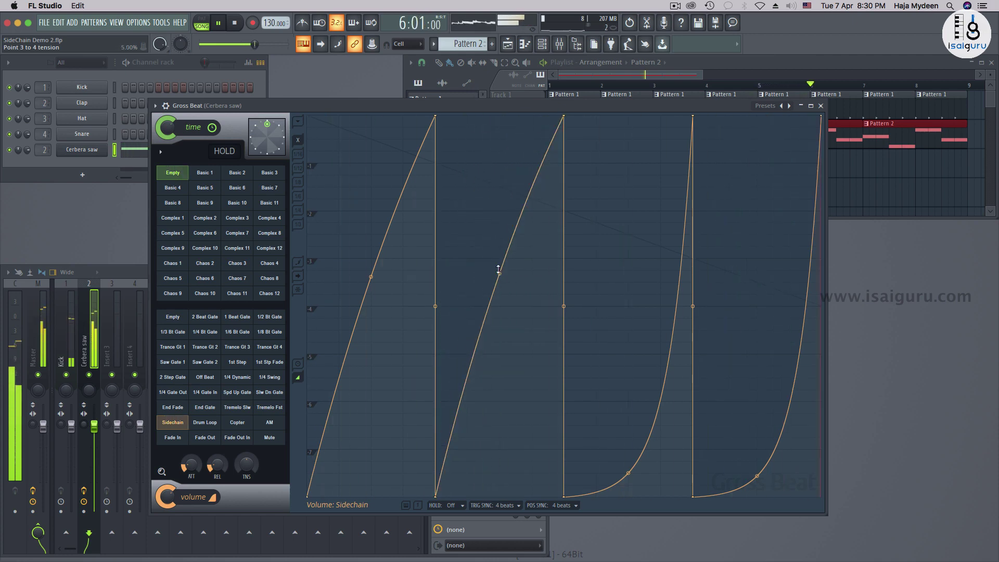
left_click_drag(629, 471, 628, 332)
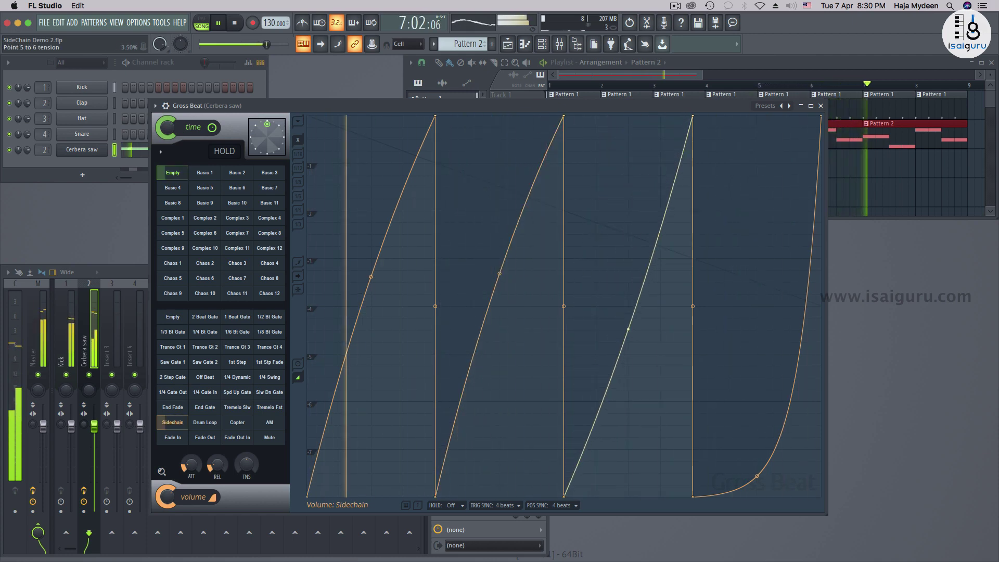
left_click_drag(756, 468, 752, 352)
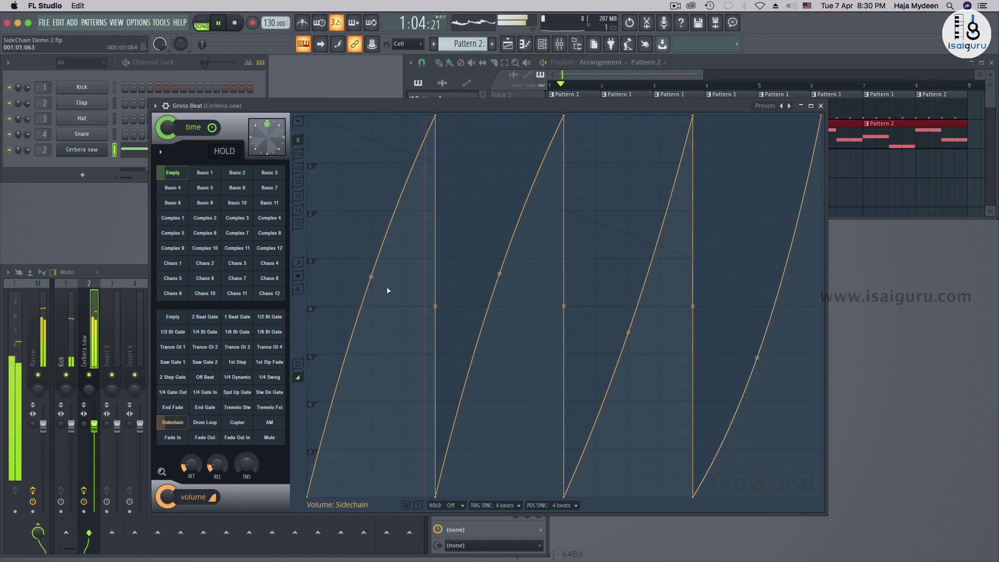
Step: Lower the tension handles of all four volume curves so each one bends moderately before rising
left_click_drag(370, 277, 371, 422)
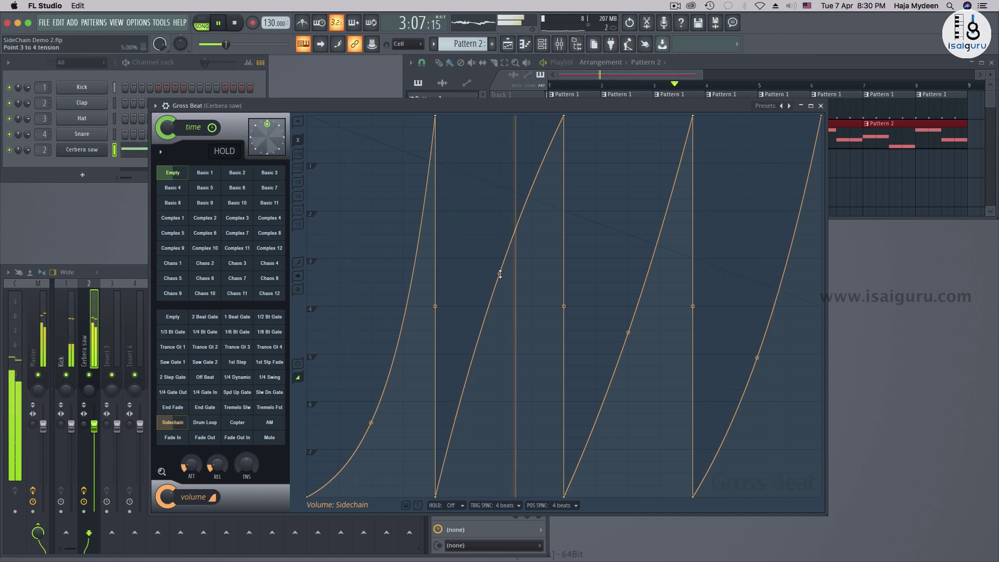
left_click_drag(499, 274, 498, 433)
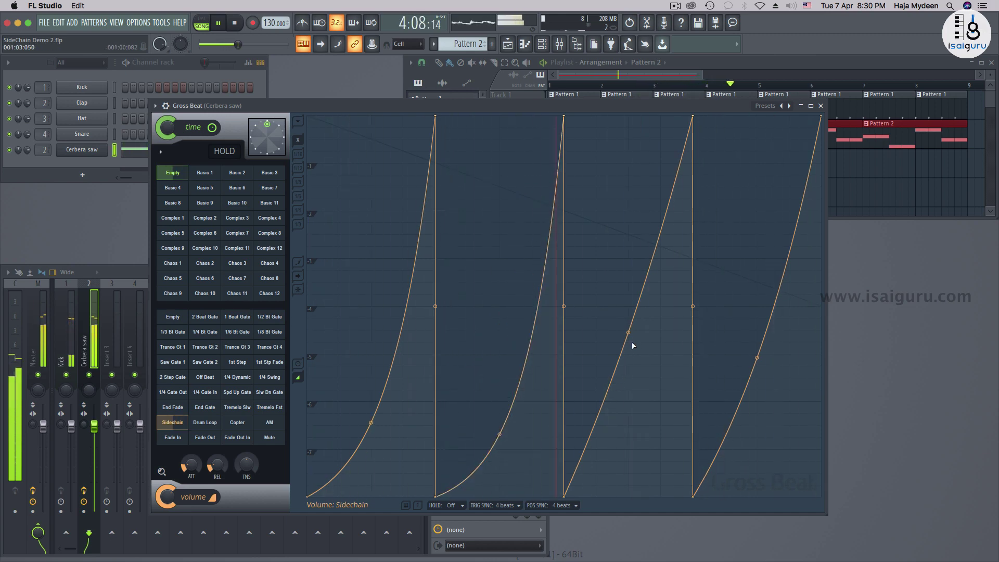
left_click_drag(629, 333, 628, 420)
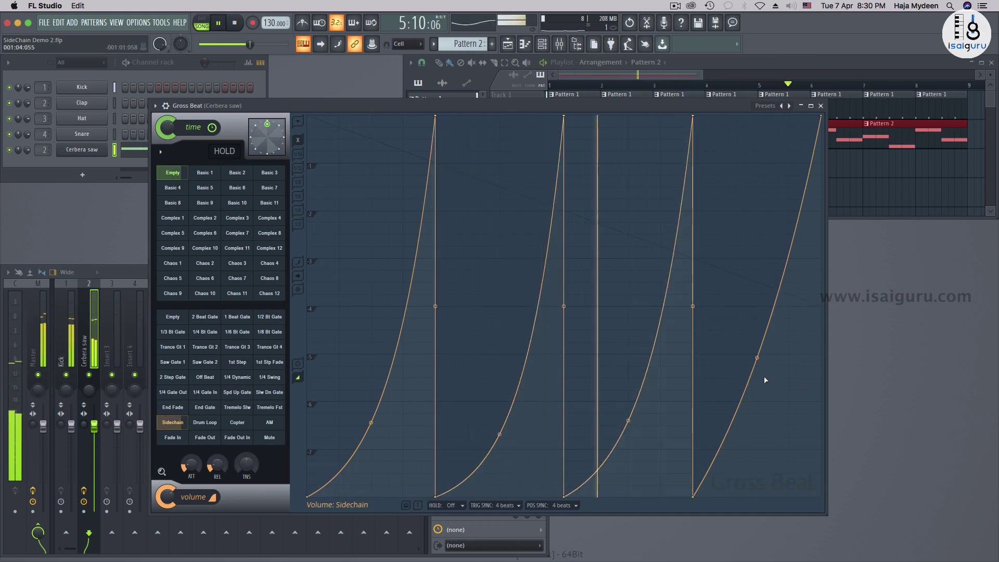
left_click_drag(758, 359, 757, 426)
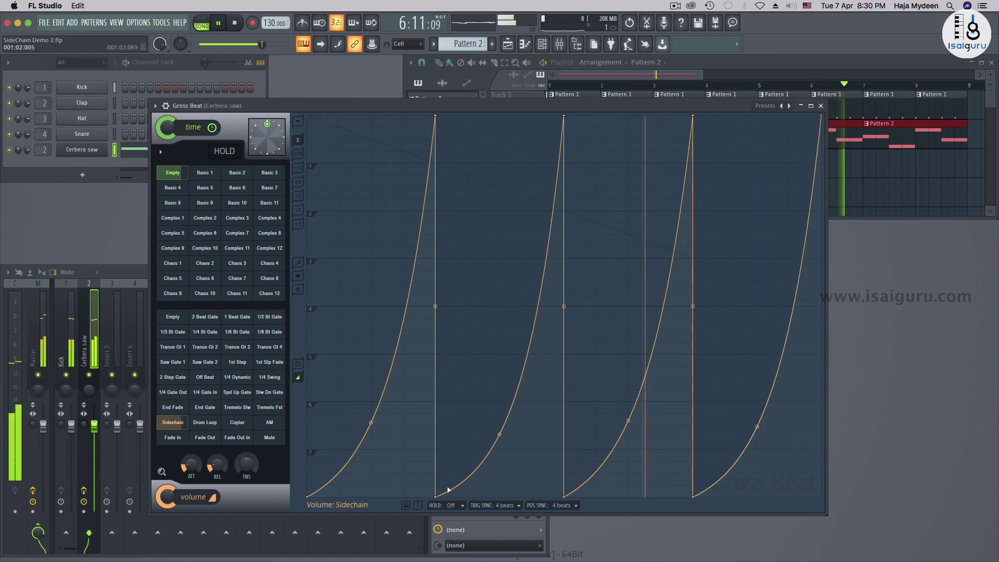
Step: Raise the lowest point of each of the four volume curves to gridline 6 for a shallower dip
left_click_drag(436, 497, 435, 402)
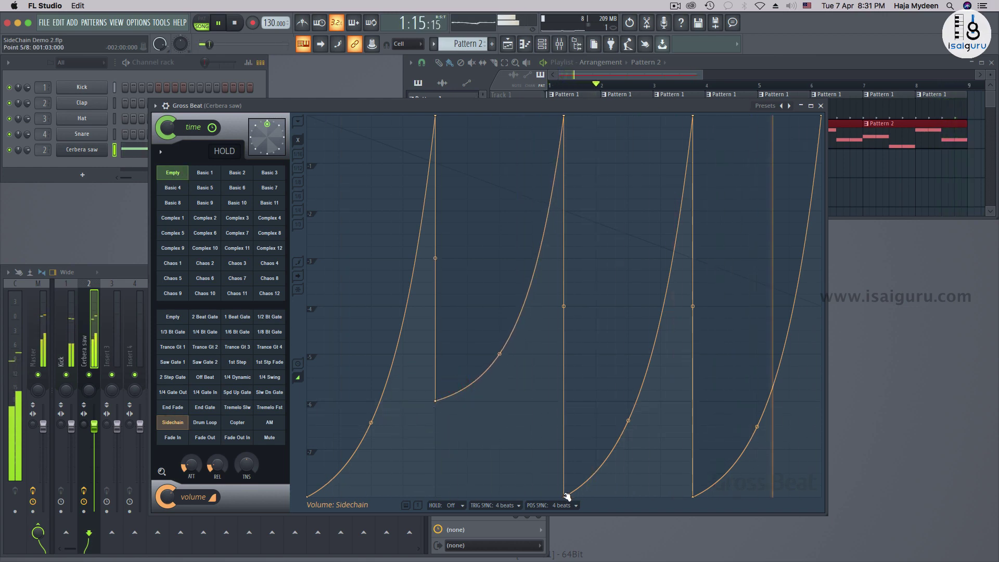
left_click_drag(564, 496, 564, 400)
left_click_drag(692, 497, 693, 402)
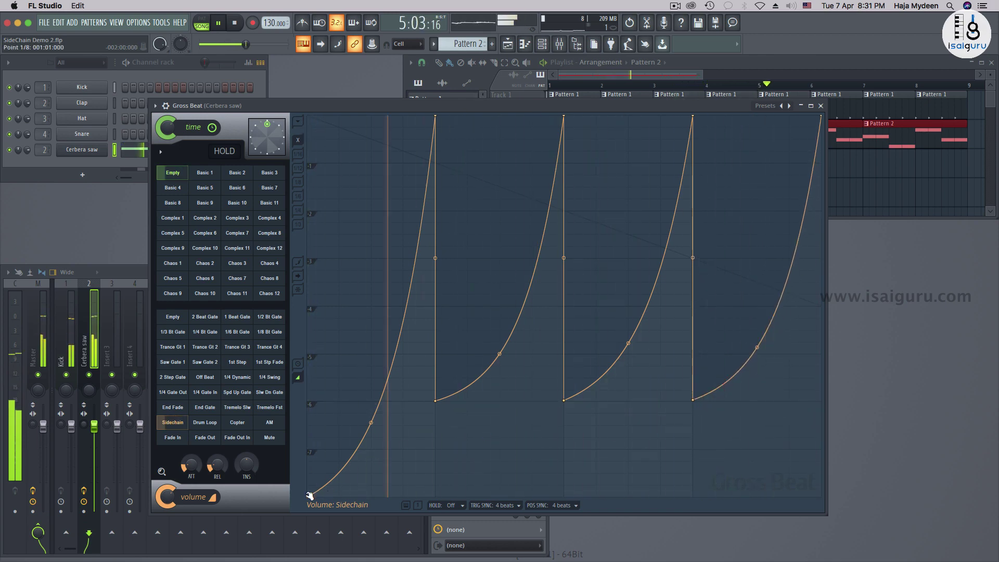
left_click_drag(307, 495, 311, 400)
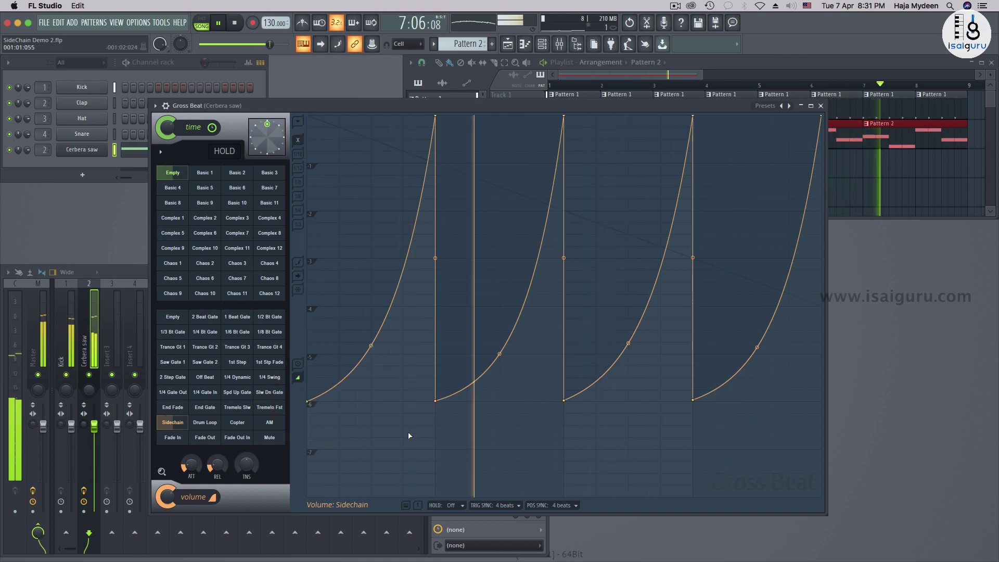
Step: Return the starting point of each of the four volume curves to the bottom of the graph
left_click_drag(435, 401, 434, 496)
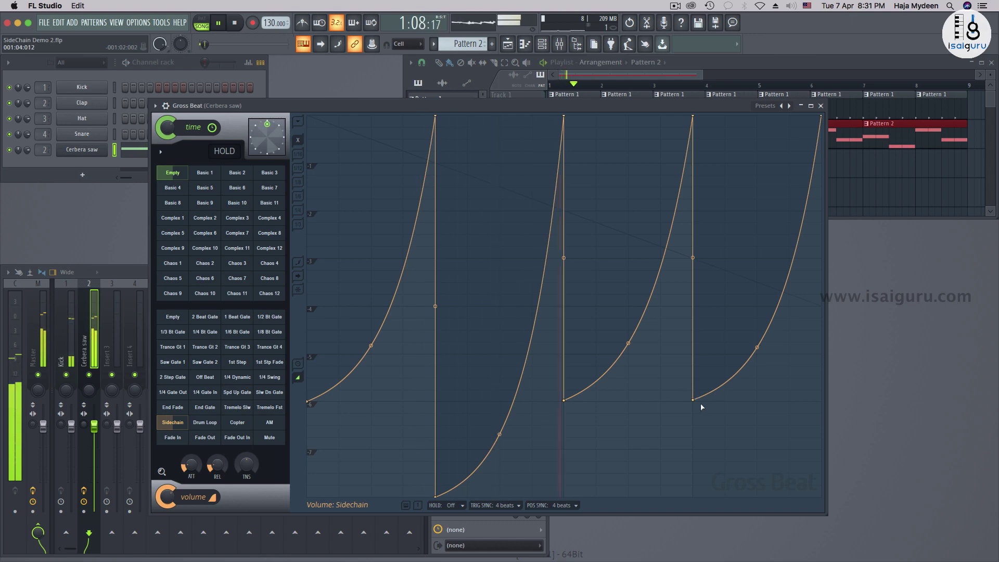
left_click_drag(692, 399, 693, 496)
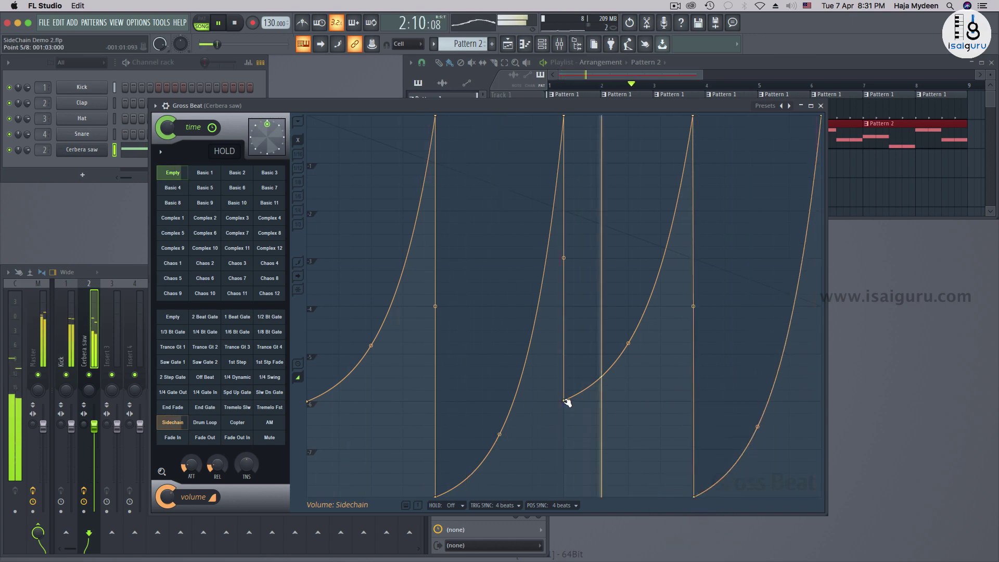
left_click_drag(565, 400, 565, 495)
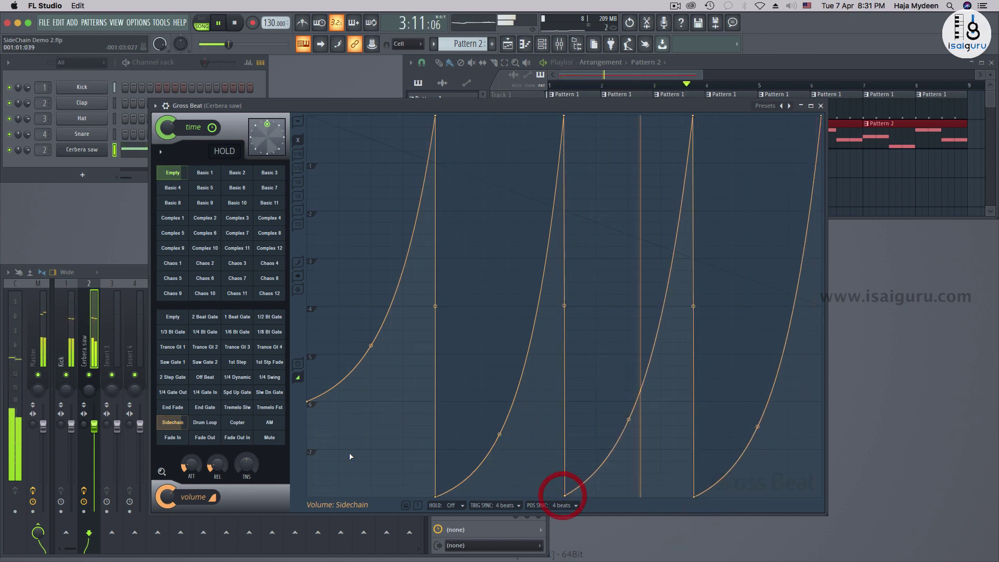
left_click(307, 403)
left_click_drag(307, 404, 307, 495)
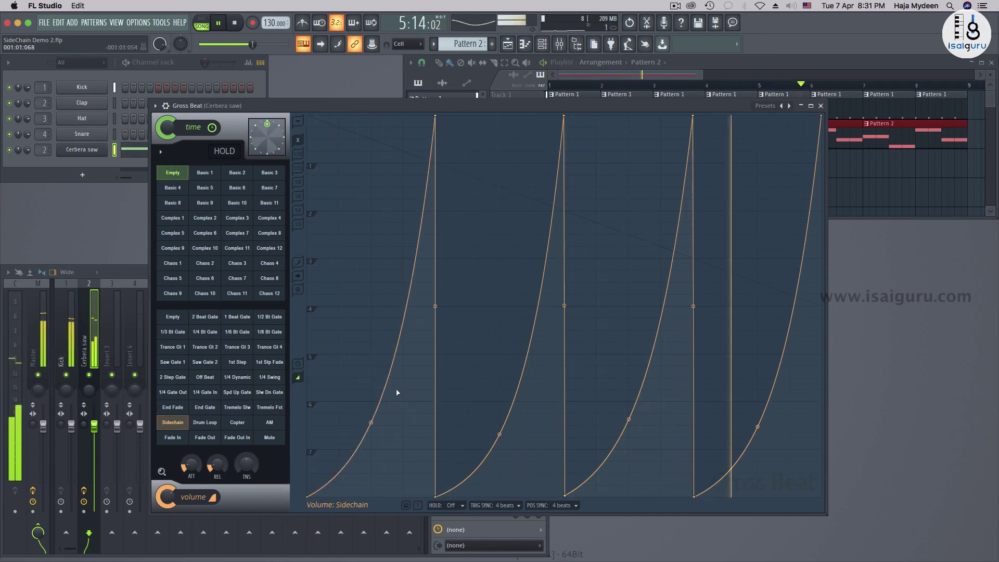
Step: Pull the tension handles of all four volume curves almost to the graph's floor for a steep, late rise
left_click(365, 313)
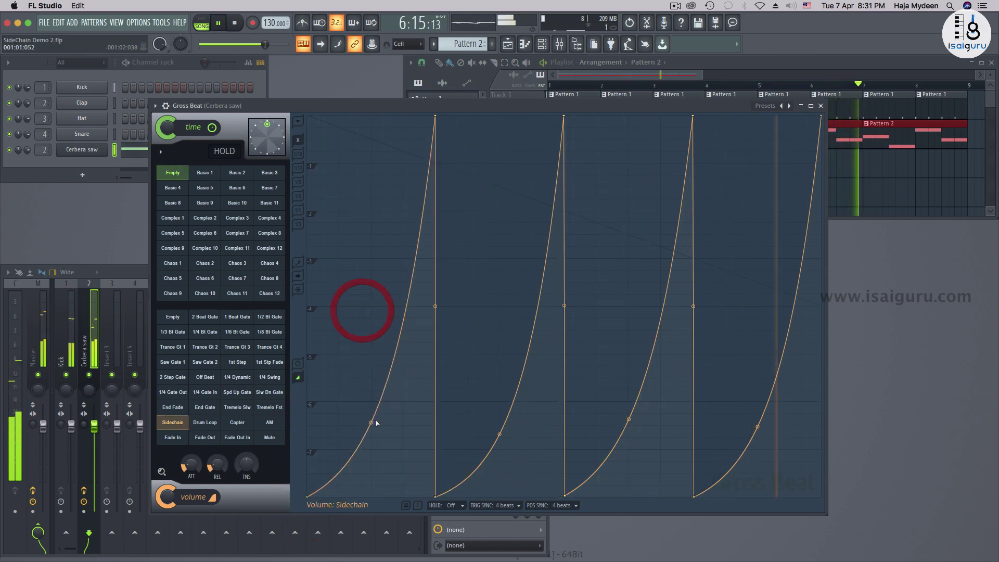
left_click_drag(371, 422, 370, 495)
left_click_drag(500, 431, 499, 495)
left_click_drag(629, 418, 626, 492)
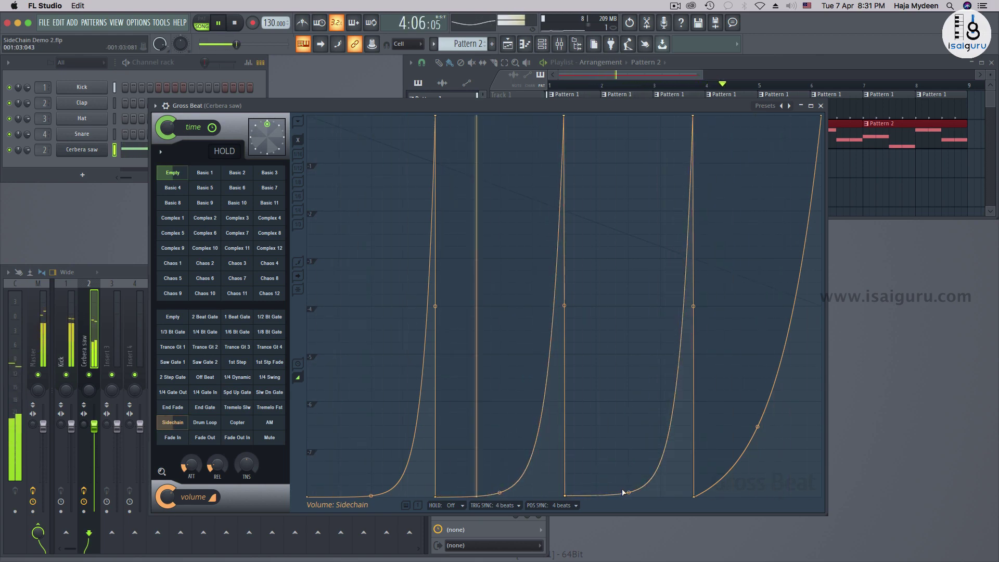
left_click_drag(757, 427, 758, 492)
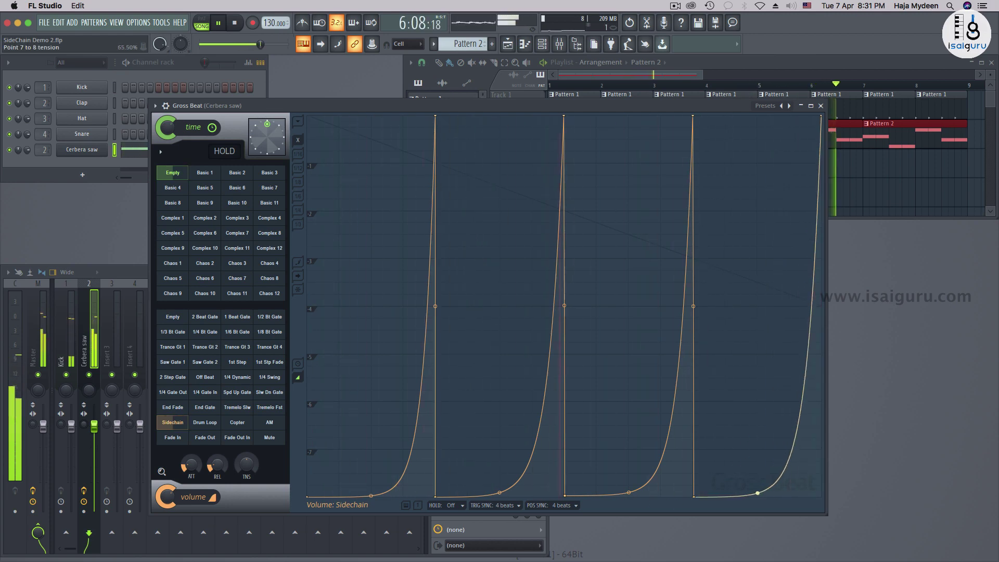
Step: Raise the tension handles of all four volume curves back to a moderate bend, the first at about 23.5% tension, and stop playback
left_click_drag(758, 492, 757, 422)
left_click_drag(628, 492, 629, 422)
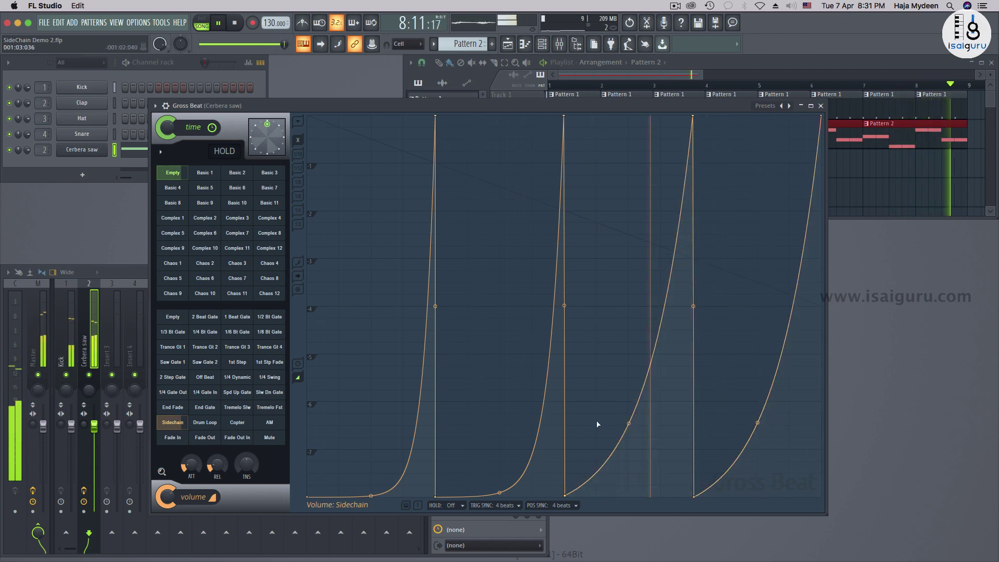
left_click_drag(499, 492, 500, 431)
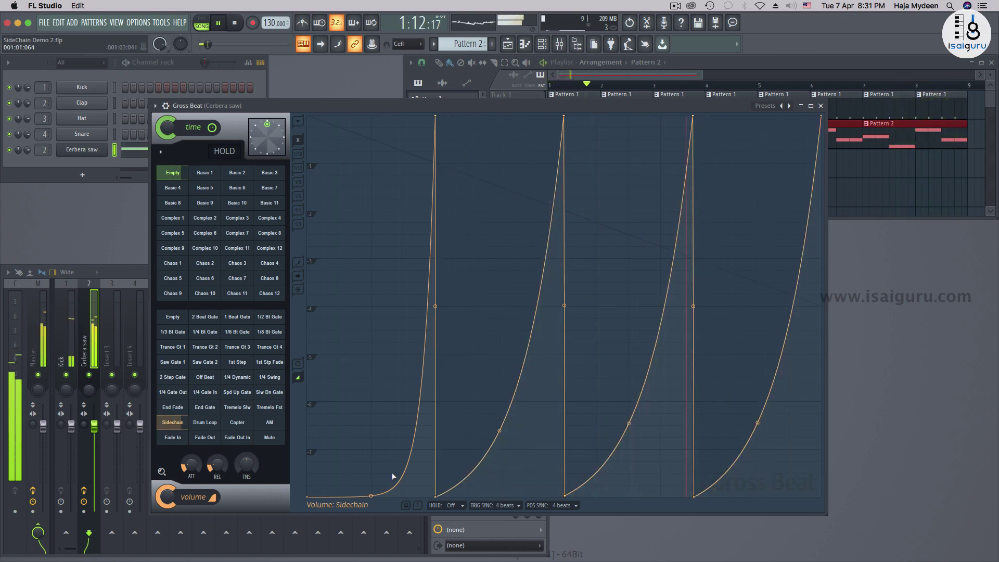
left_click_drag(371, 495, 371, 434)
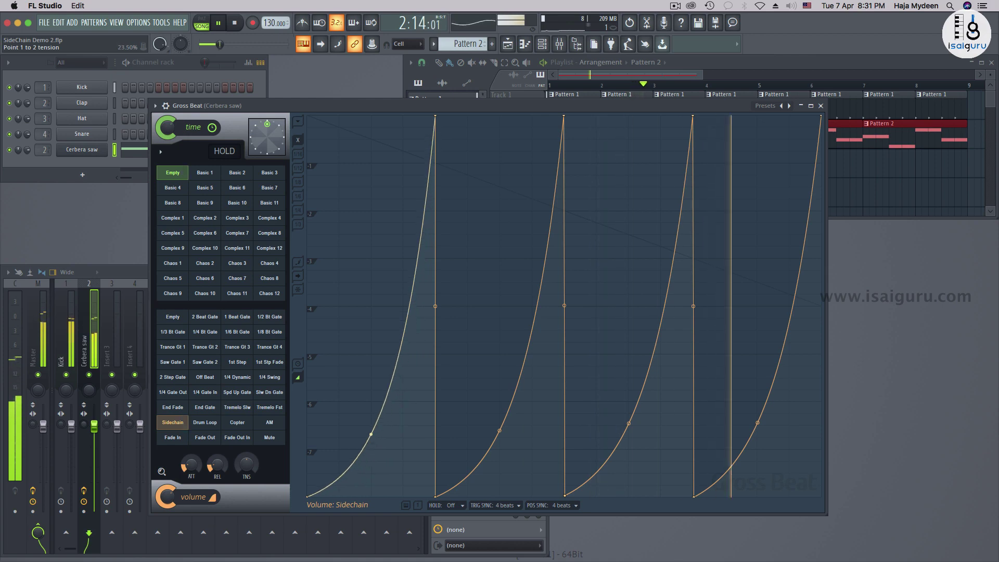
left_click(236, 23)
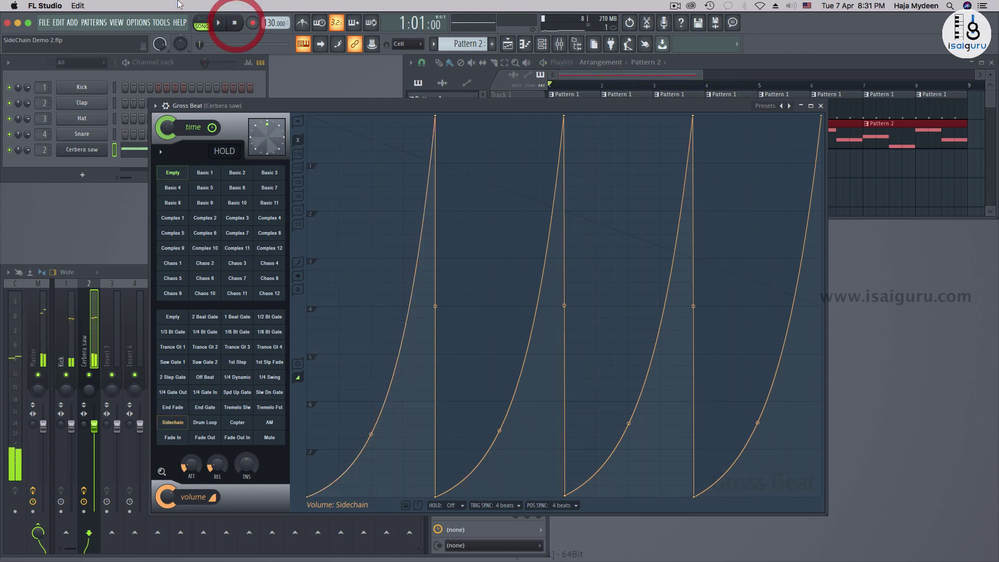